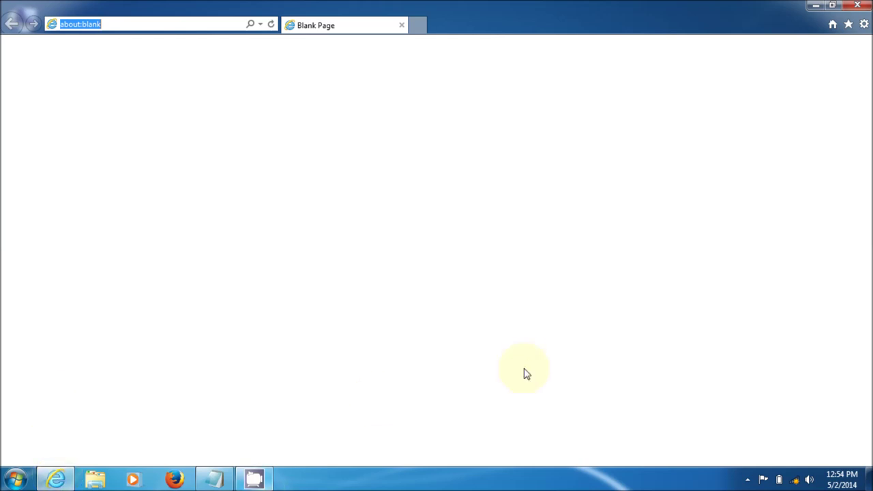
Disable the Wireless Network Connection adapter through Network and Sharing Center, then close the window
left_click(795, 484)
left_click(776, 444)
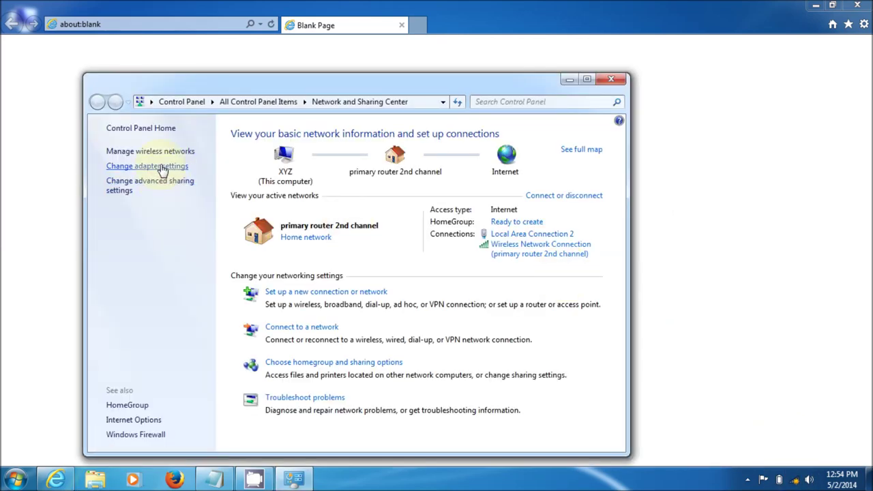
left_click(161, 167)
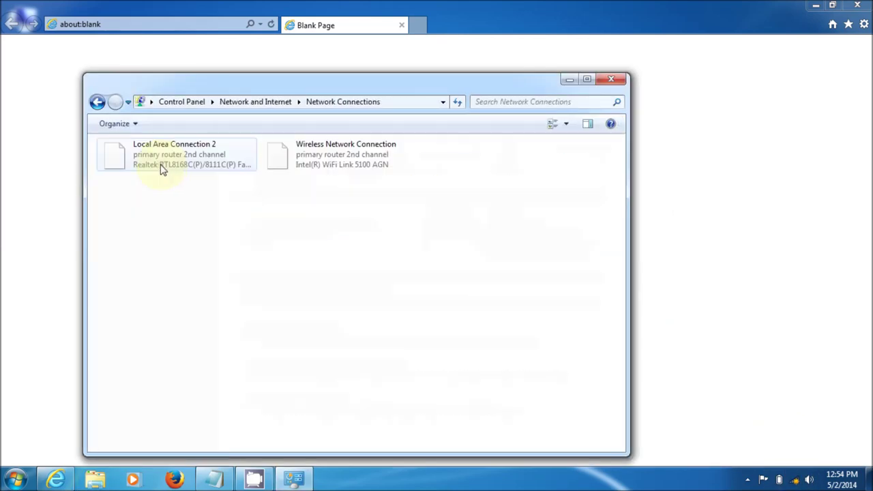
right_click(311, 158)
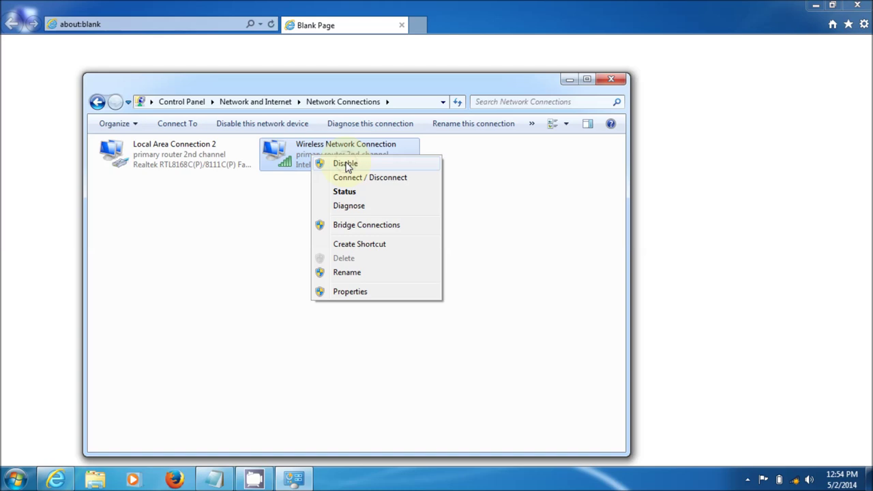
left_click(345, 164)
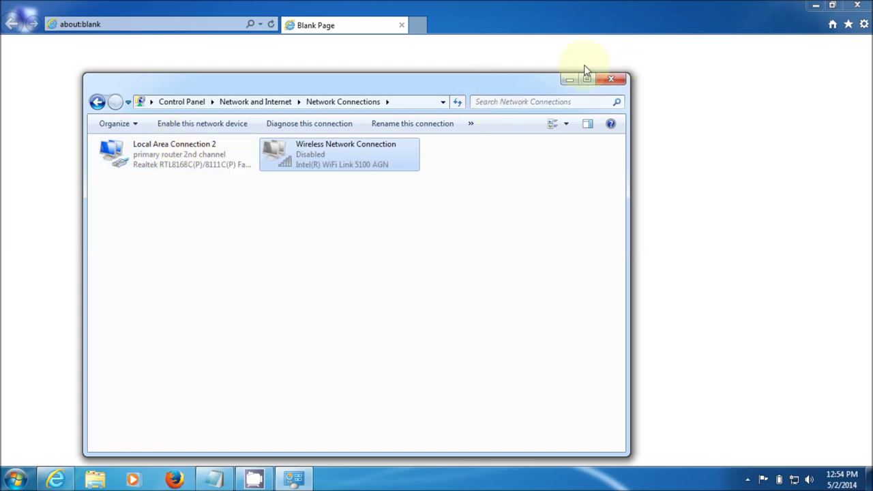
left_click(612, 79)
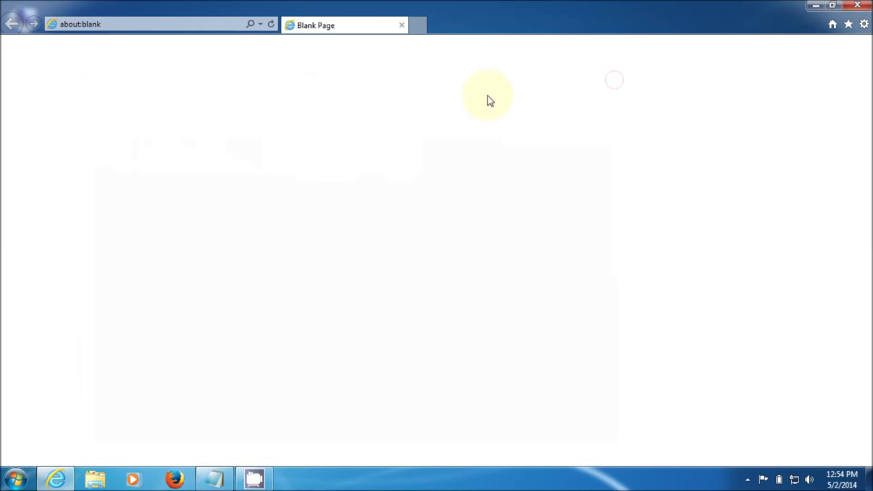
Load the router's address 192.168.3.1 in Internet Explorer
left_click(168, 31)
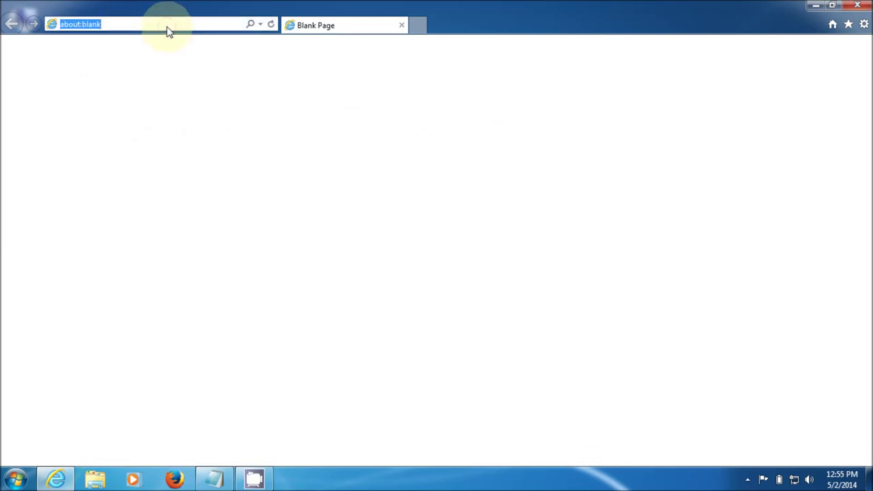
type("192.16")
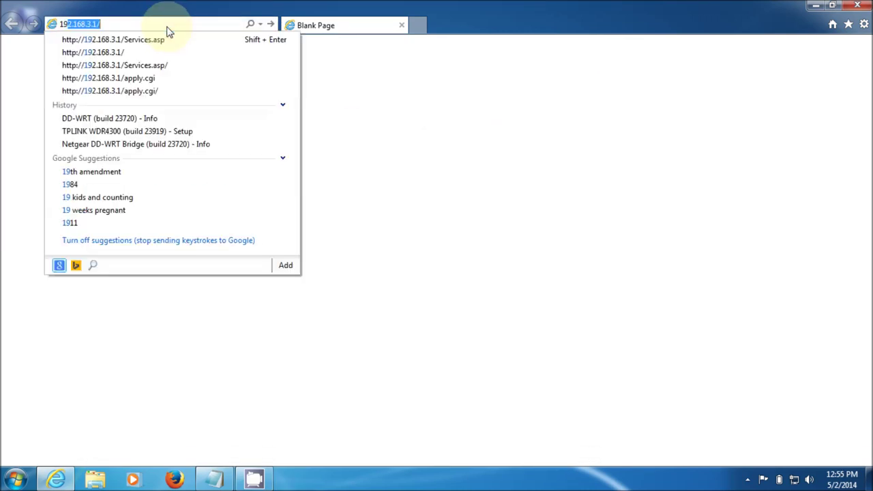
type("8.3.1")
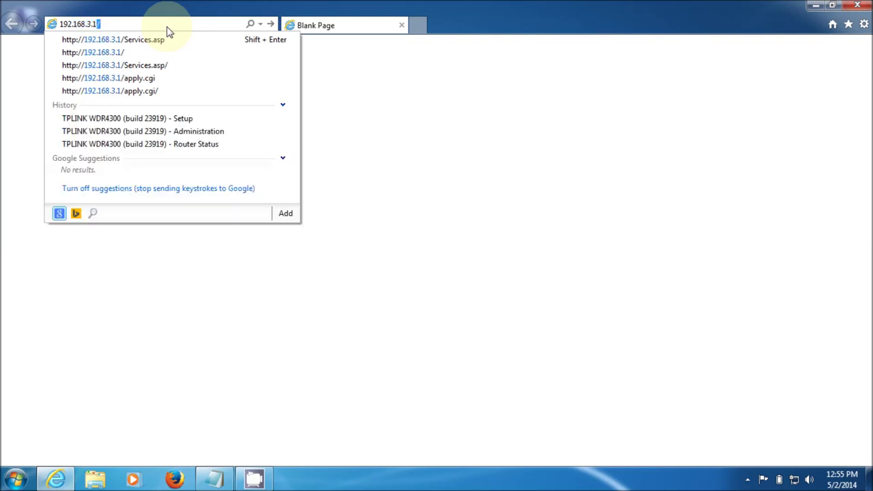
type("/")
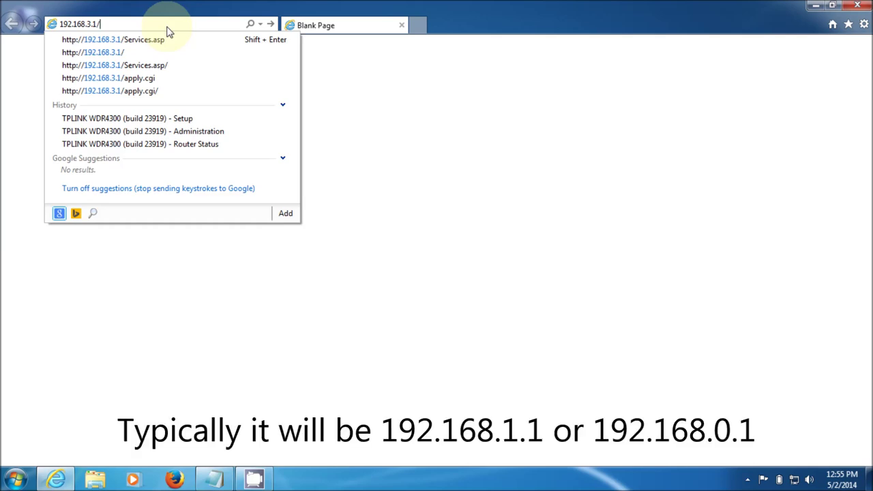
key("Return")
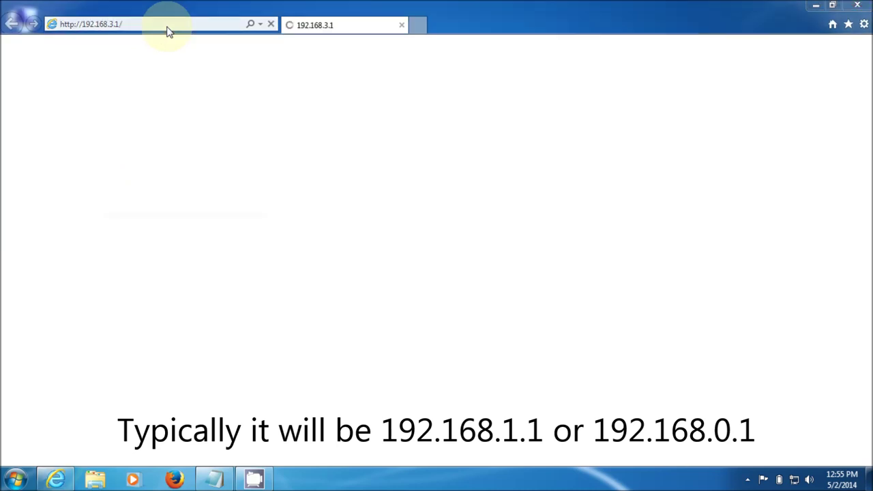
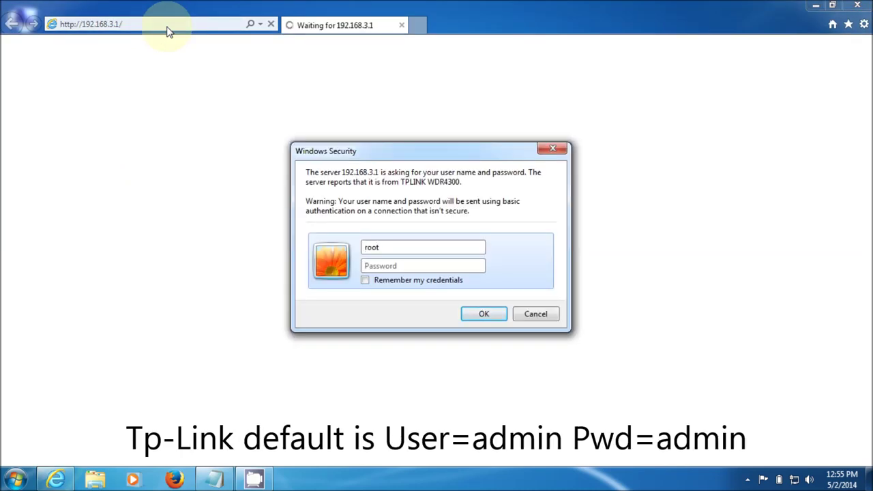
Log in to the router with its user name and password
key("Tab")
key("Return")
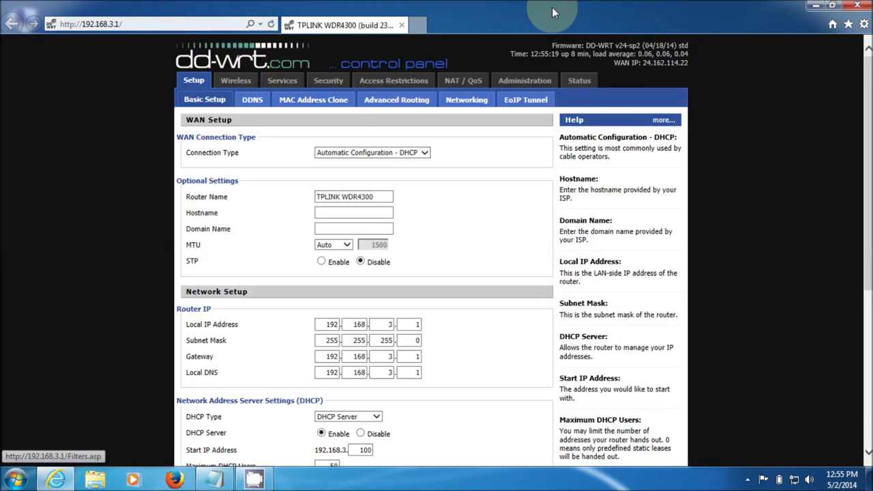
Confirm on the Status page a TL-WDR4300 v1 running DD-WRT build 23919, then open a new tab
left_click(569, 85)
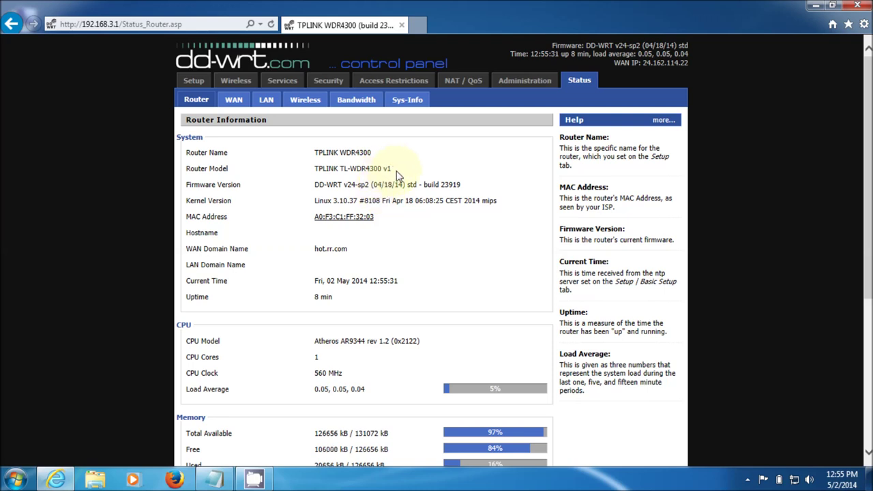
left_click_drag(394, 172, 311, 158)
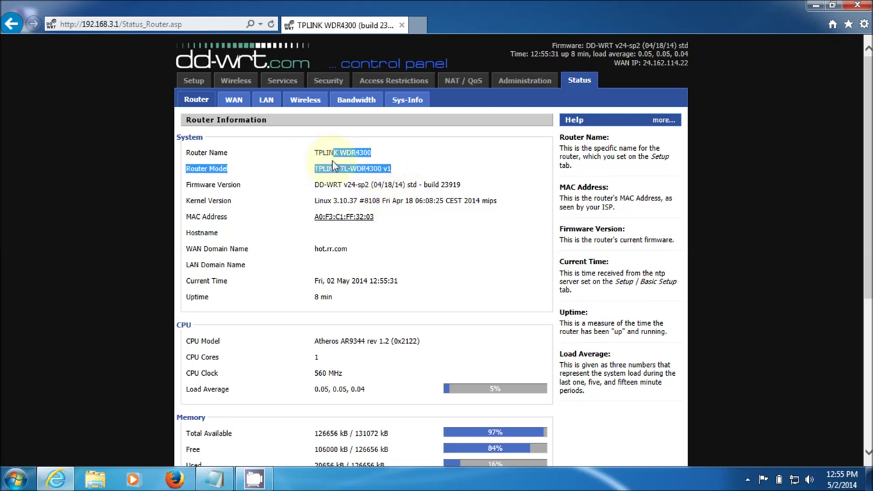
left_click(409, 150)
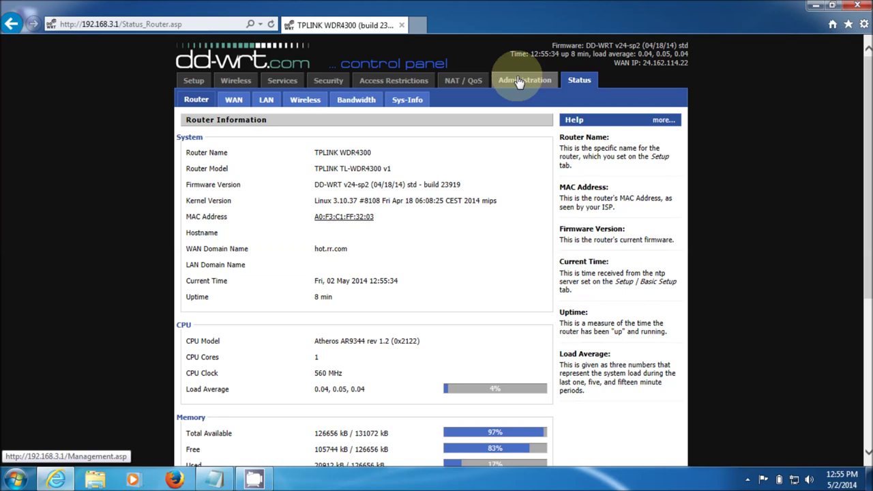
left_click(418, 26)
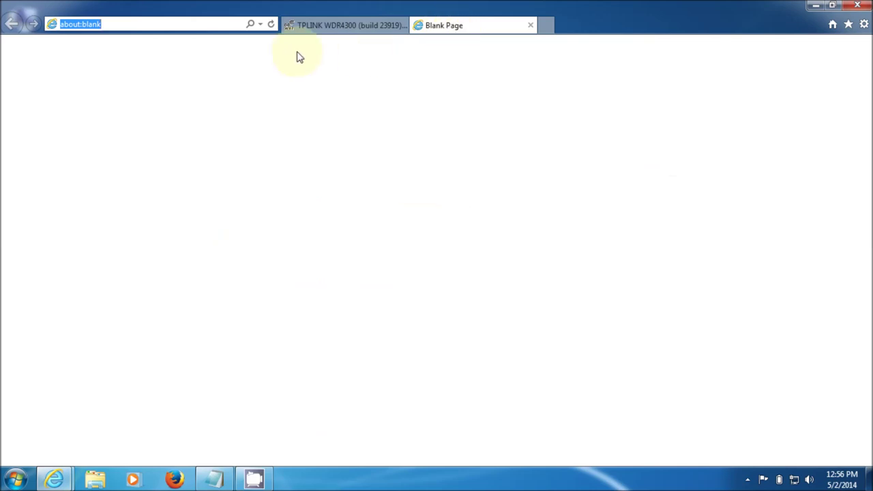
Search dd-wrt.com's Router Database for 'wdr', finding 7 routers including TL-WDR4300 v1.x
type("dd")
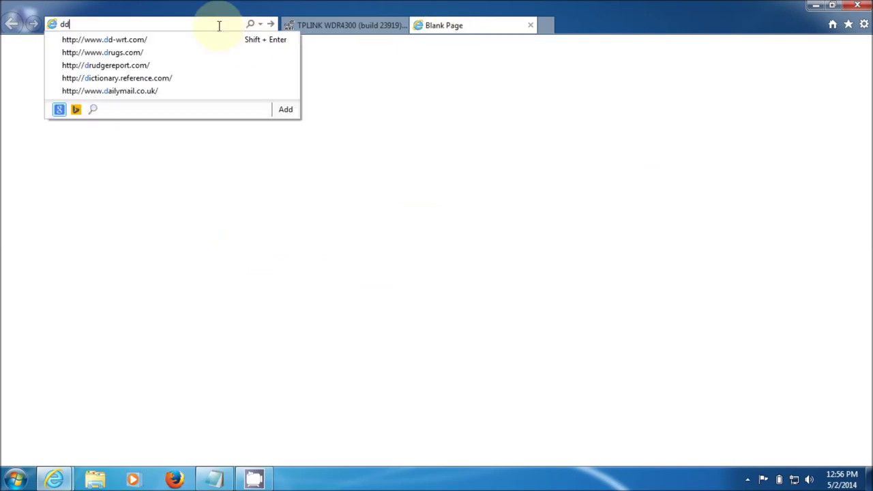
type("-wrt.com/")
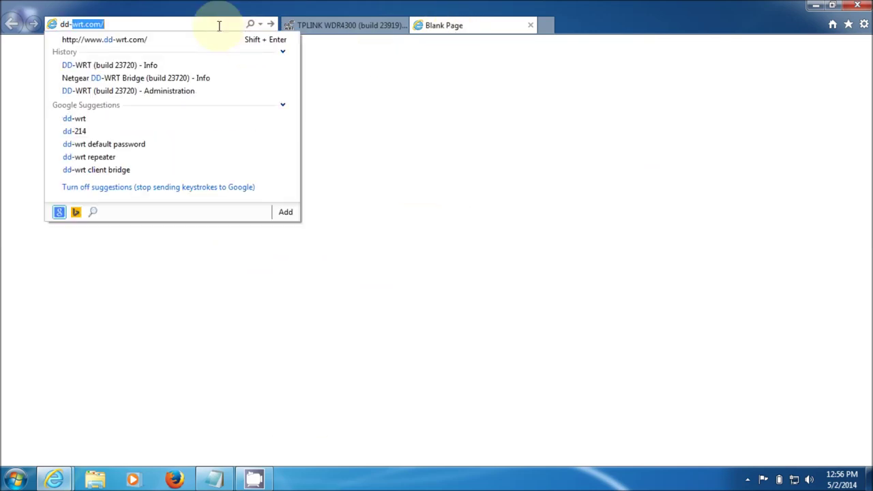
key("Return")
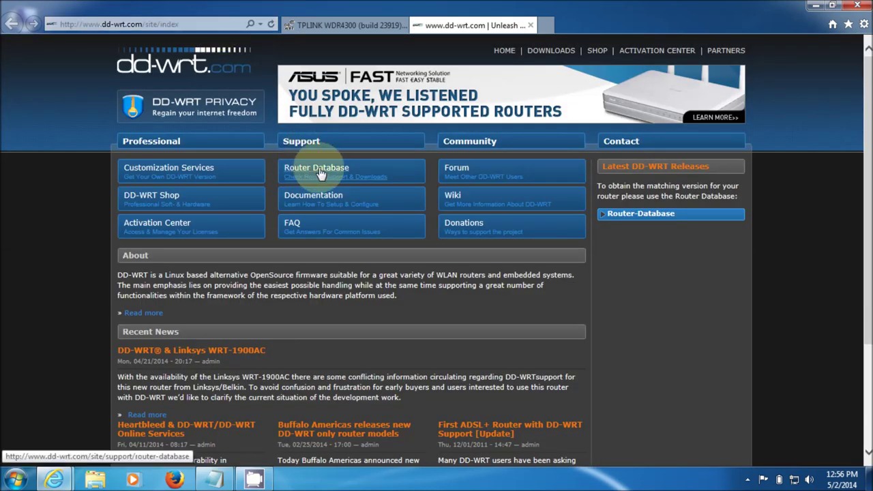
left_click(321, 174)
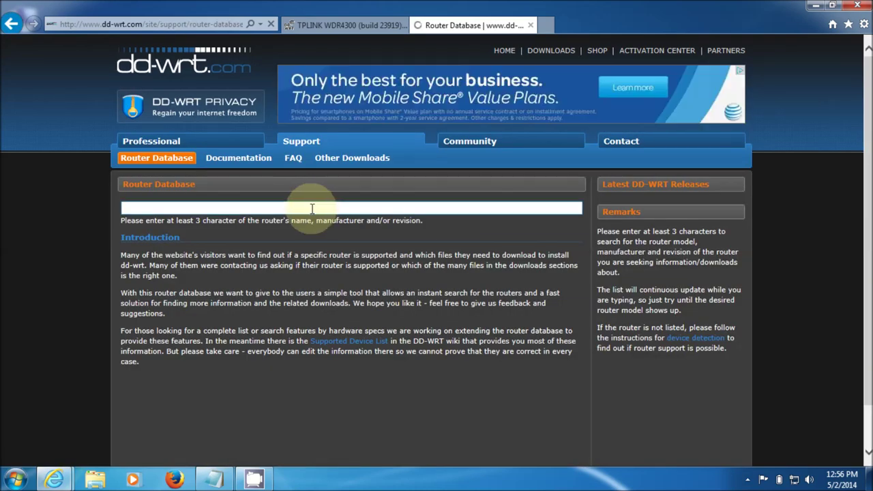
left_click(312, 208)
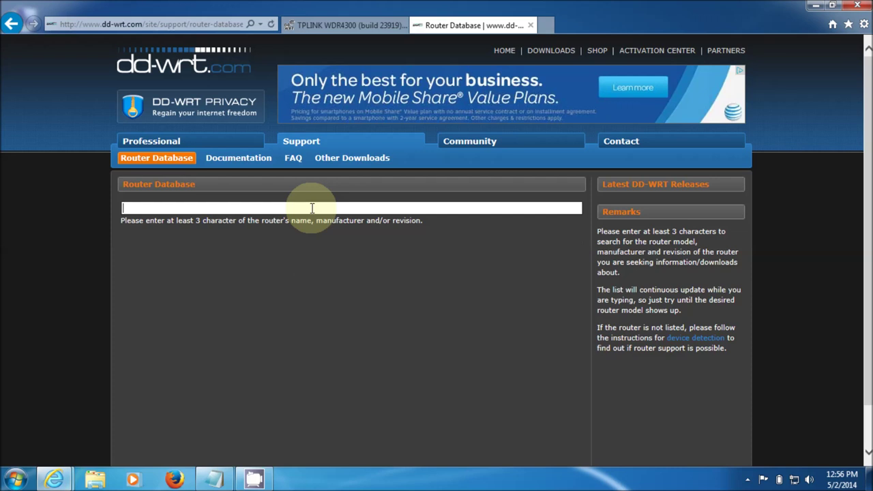
type("wdr")
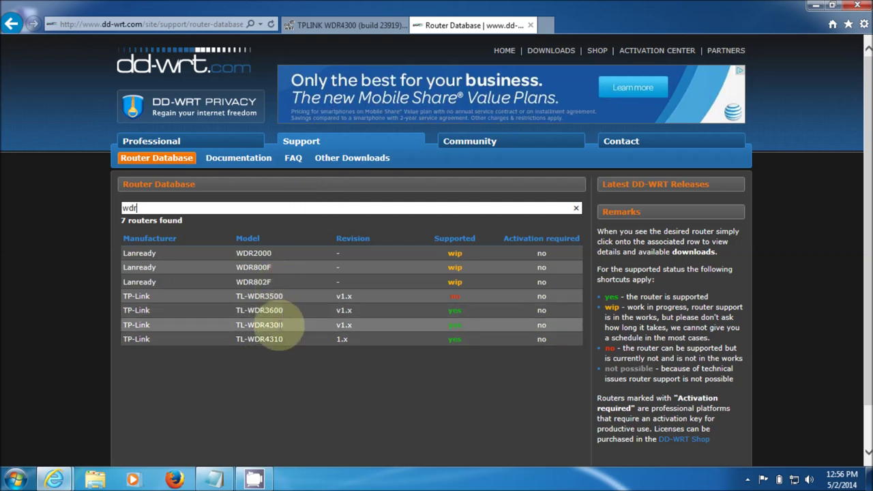
Open the TL-WDR4300 v1.x entry from the Router Database results
left_click(278, 326)
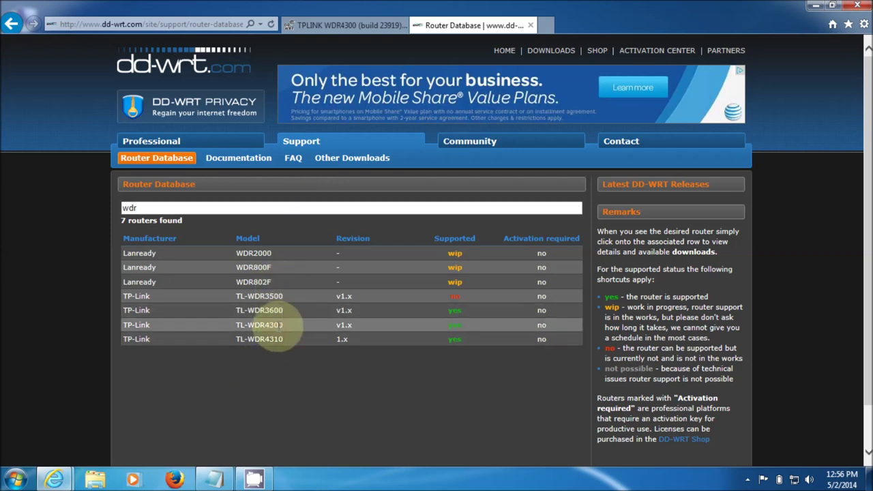
double_click(279, 326)
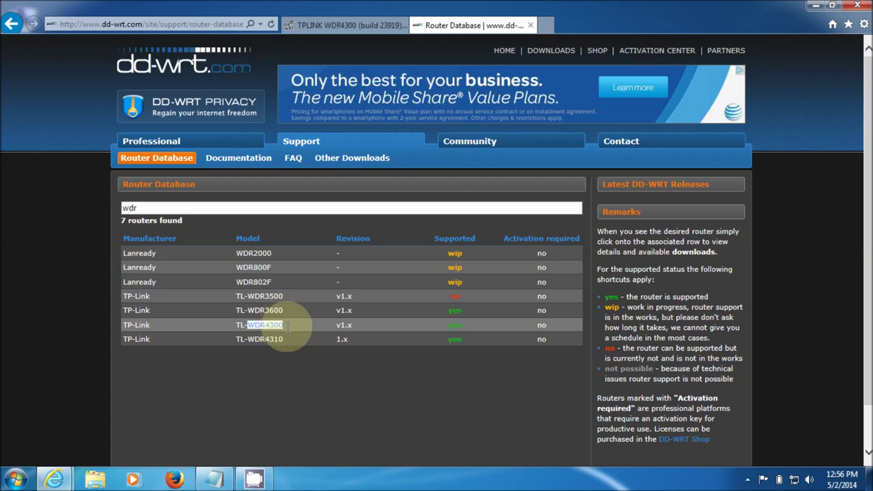
left_click(286, 326)
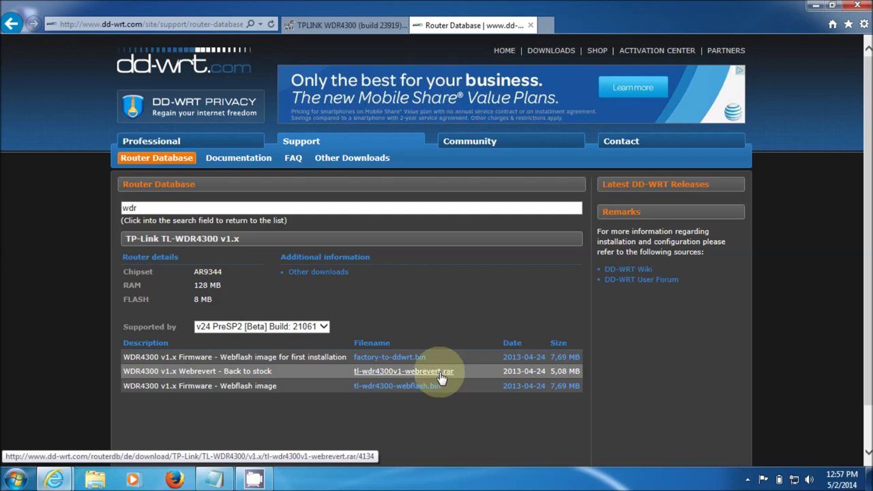
Save tl-wdr4300v1-webrevert.rar into the C:\TPLINK WDR4300 folder using Save as
left_click(441, 377)
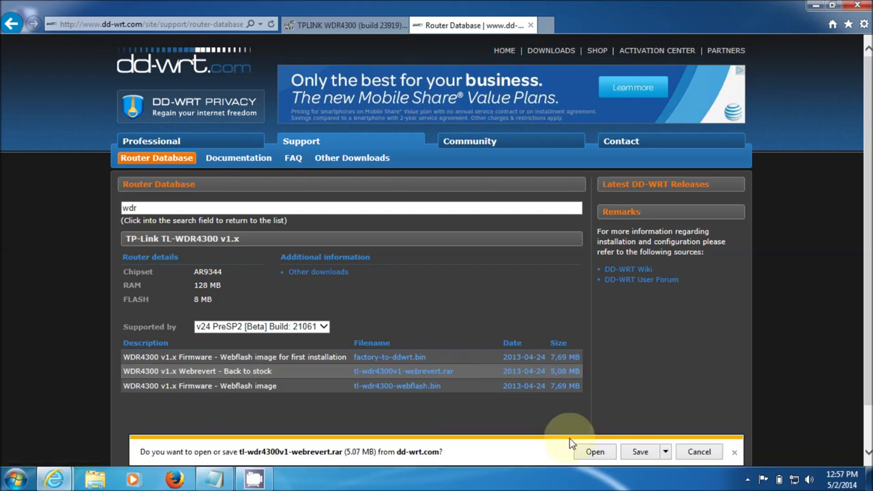
left_click(665, 451)
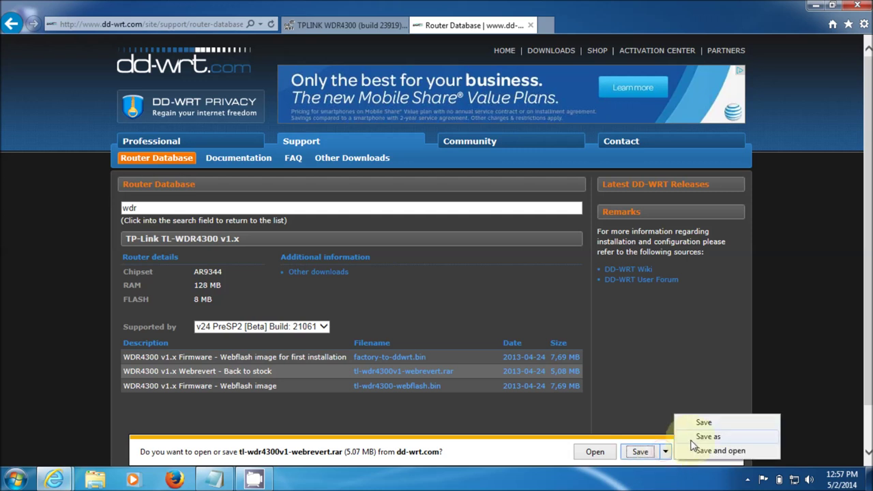
left_click(693, 440)
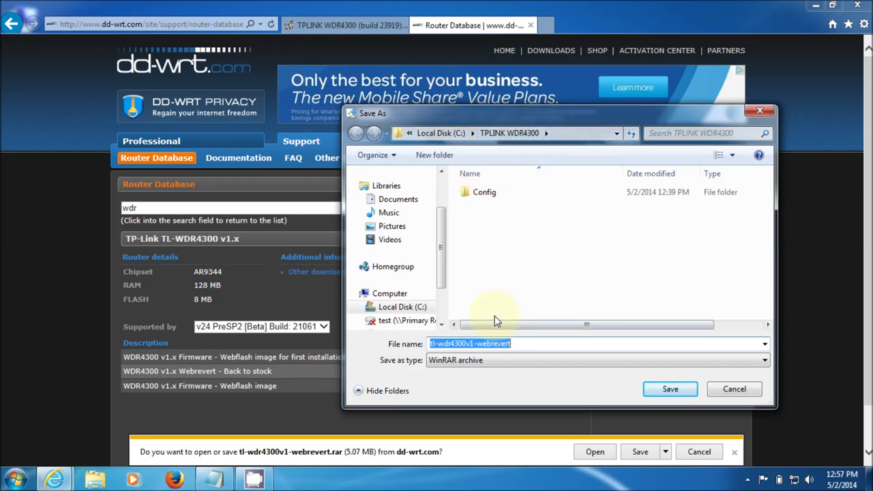
left_click(666, 394)
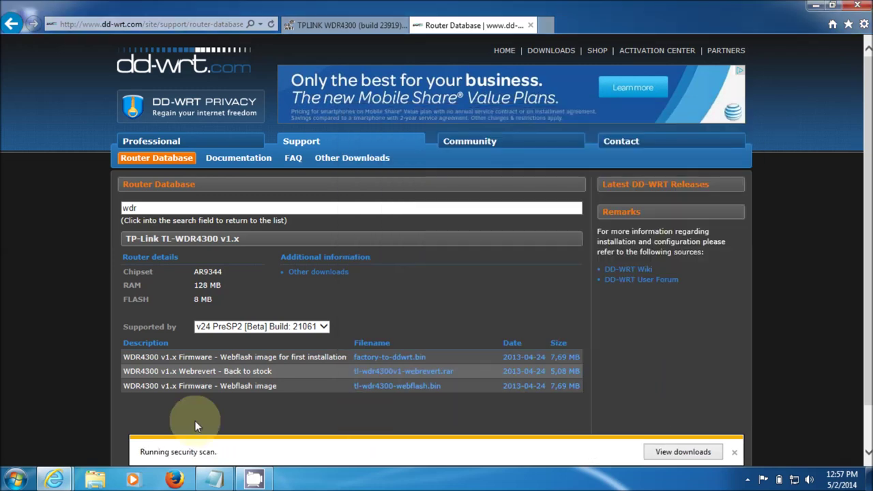
left_click(96, 480)
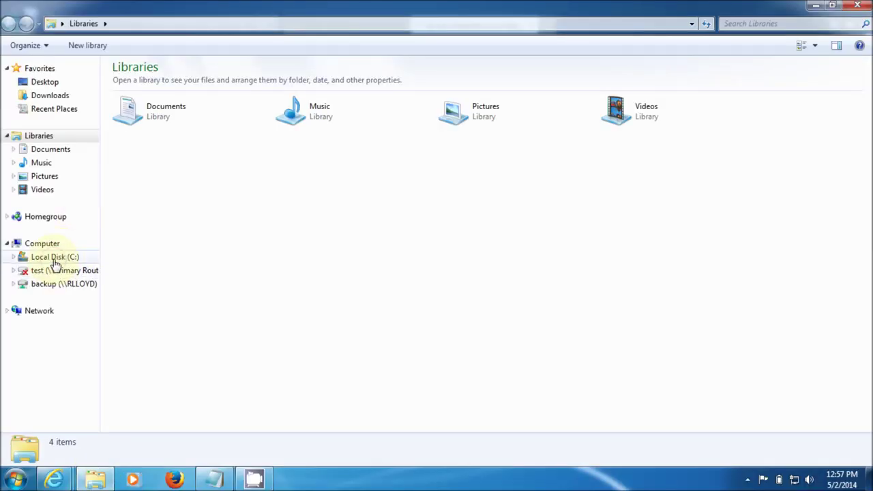
Open C:\TPLINK WDR4300 and the tl-wdr4300v1-webrevert.rar archive in WinRAR
left_click(54, 262)
left_click(165, 130)
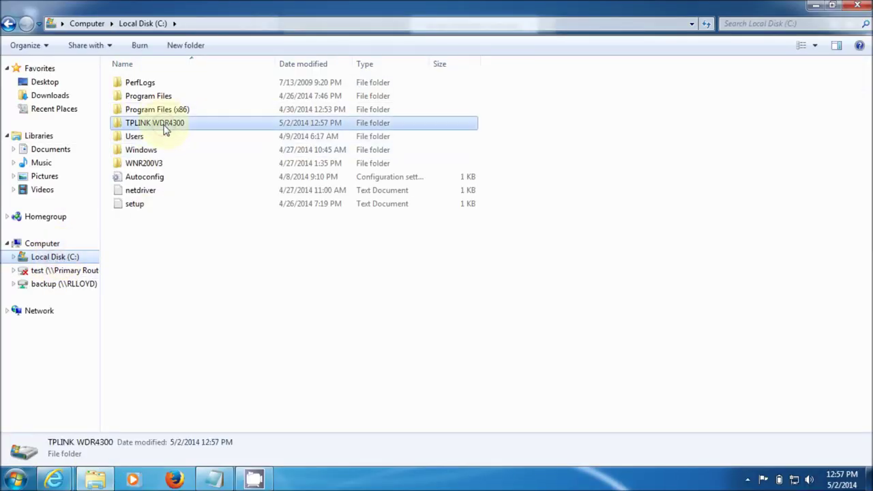
double_click(165, 129)
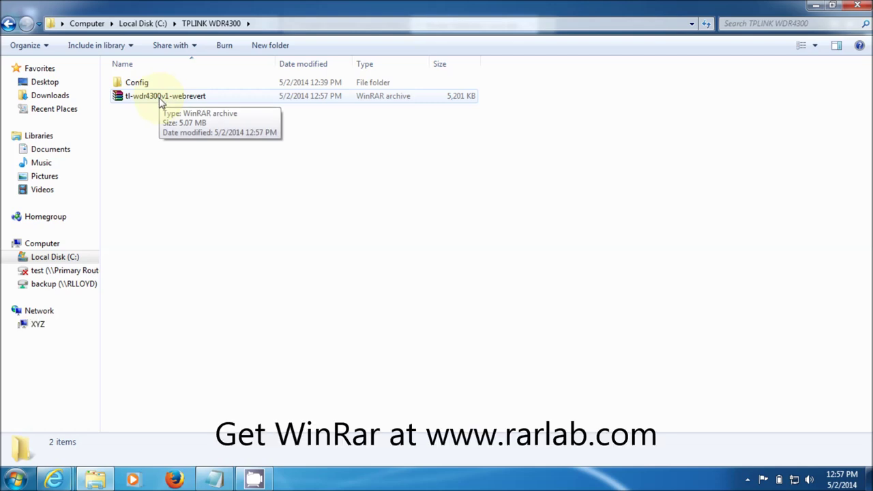
left_click(161, 103)
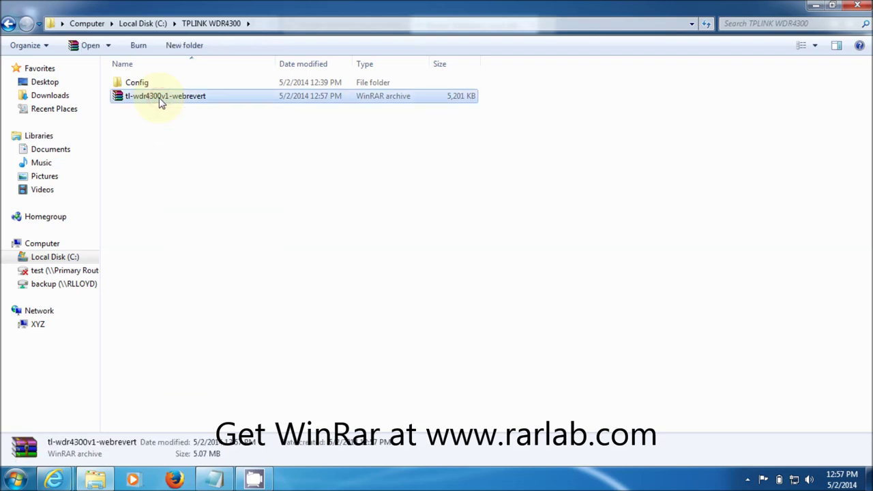
double_click(160, 101)
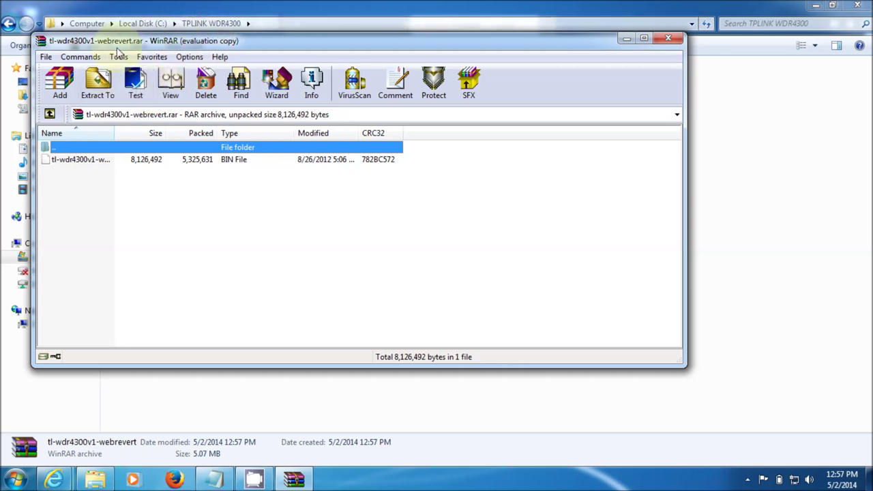
Extract the archive to its suggested folder, close WinRAR, and select tl-wdr4300v1-webrevert.bin
left_click(98, 82)
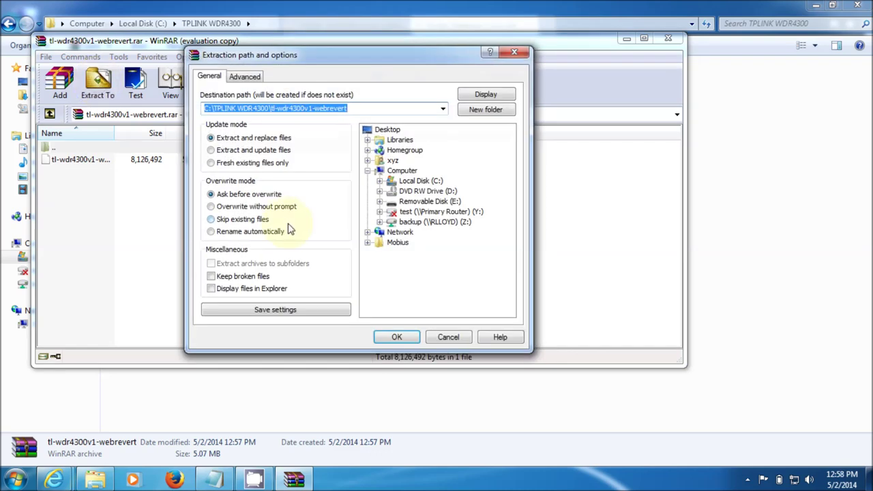
left_click(402, 337)
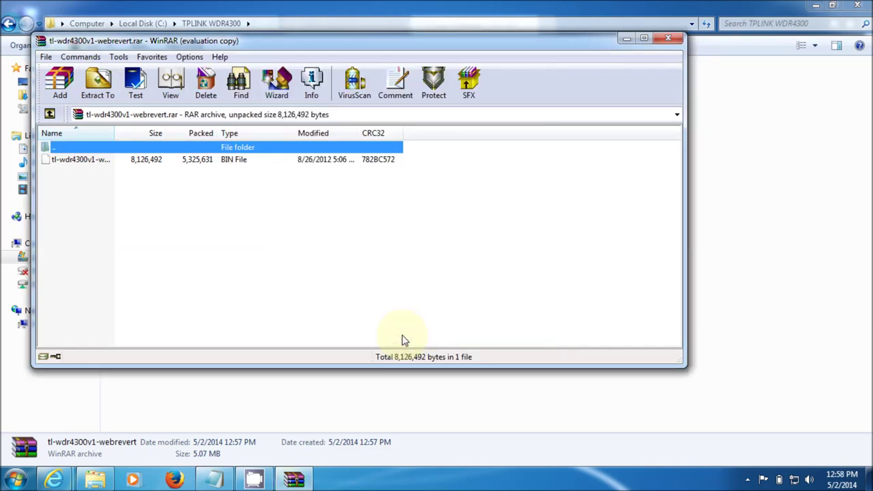
left_click(669, 40)
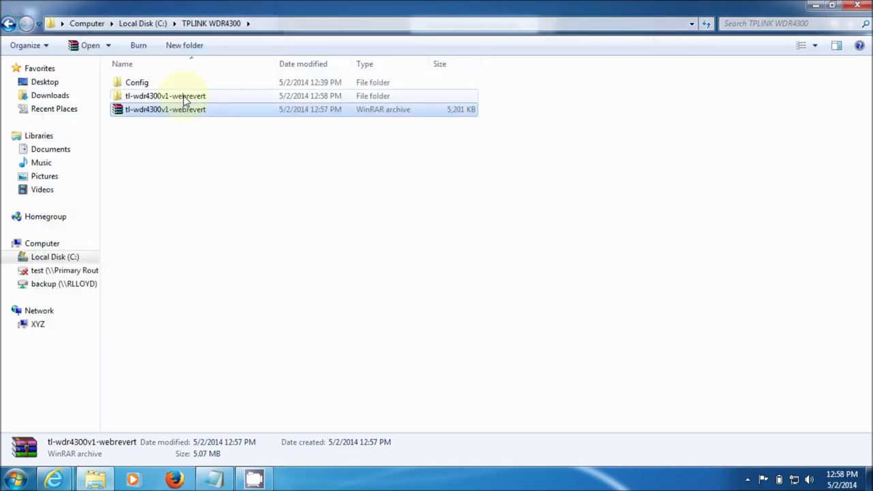
double_click(184, 98)
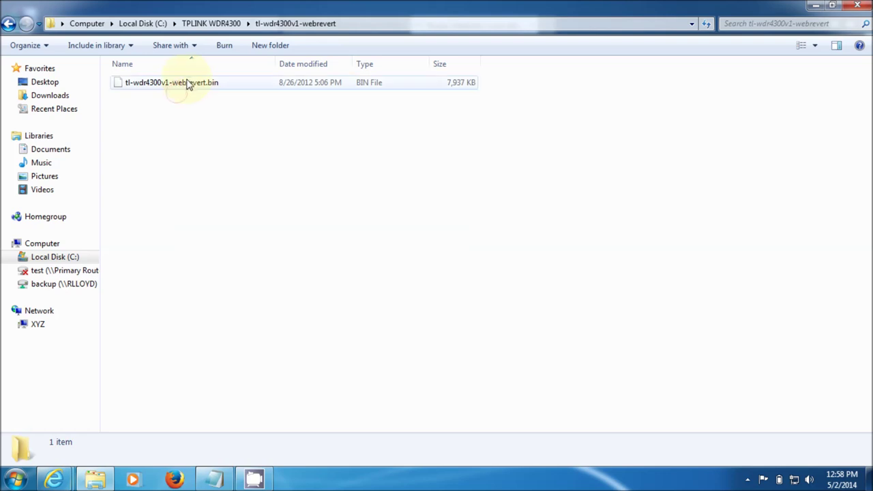
left_click(189, 85)
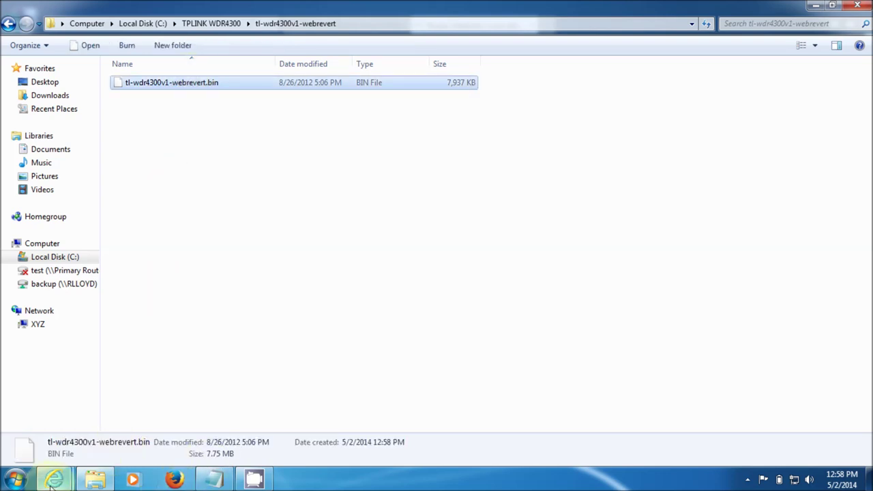
Return to Internet Explorer and open DD-WRT's Administration > Firmware Upgrade page
mouse_move(51, 484)
left_click(99, 419)
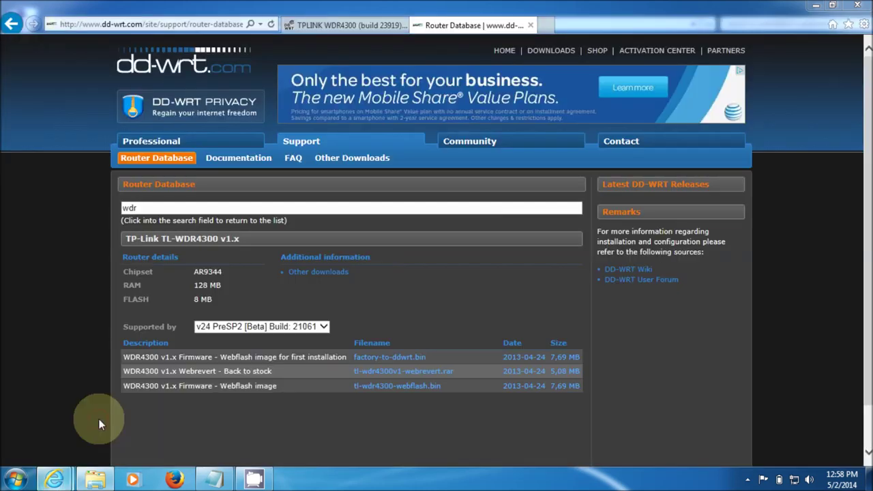
left_click(211, 24)
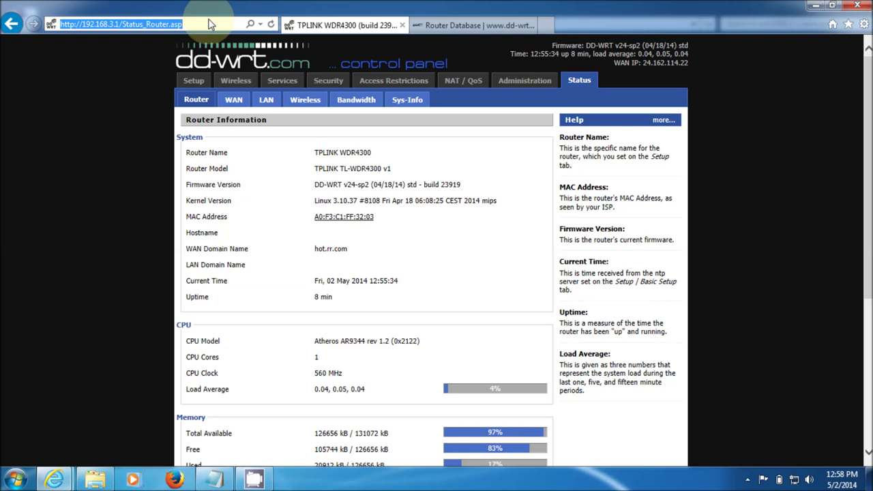
left_click(516, 86)
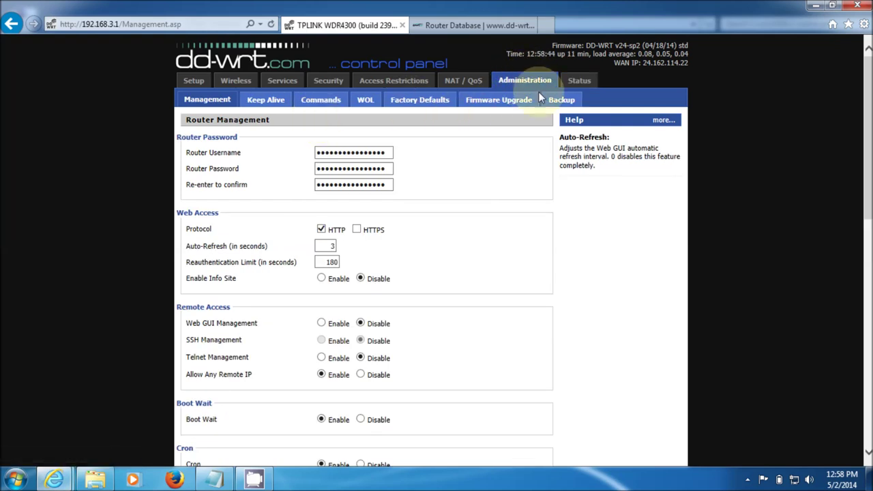
left_click(516, 103)
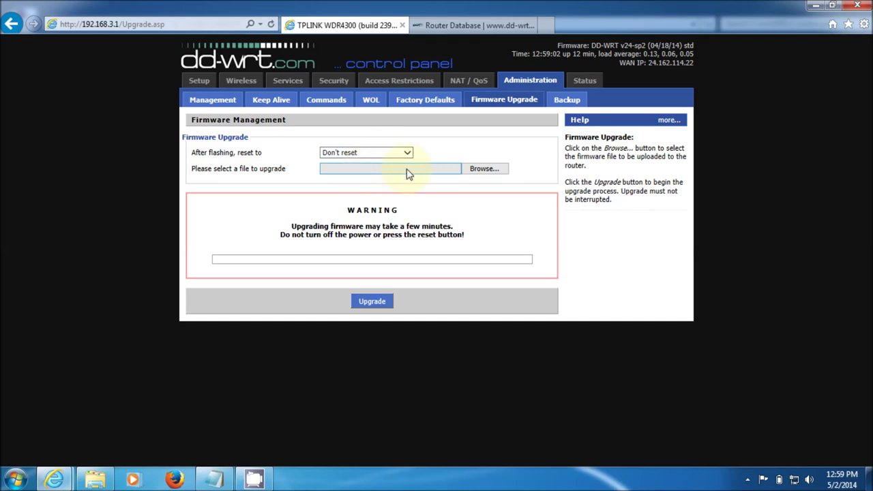
left_click(484, 170)
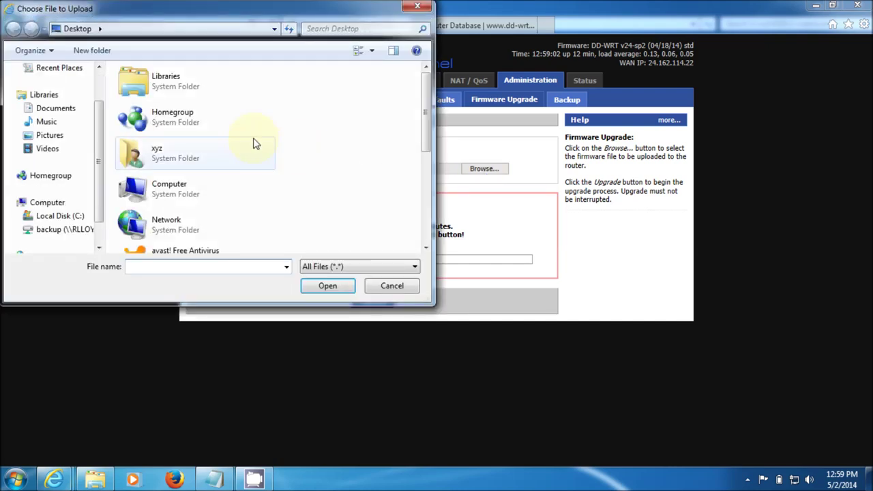
Select tl-wdr4300v1-webrevert.bin from C:\TPLINK WDR4300\tl-wdr4300v1-webrevert and start the firmware upgrade
left_click(68, 216)
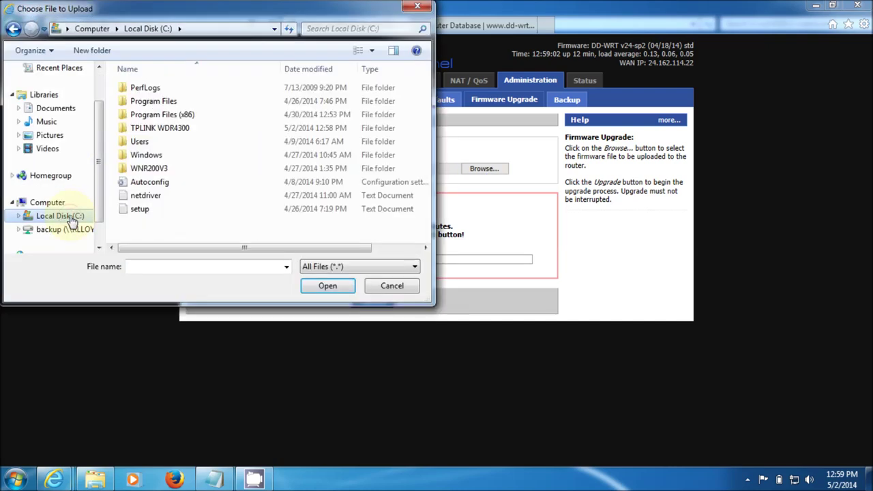
double_click(167, 127)
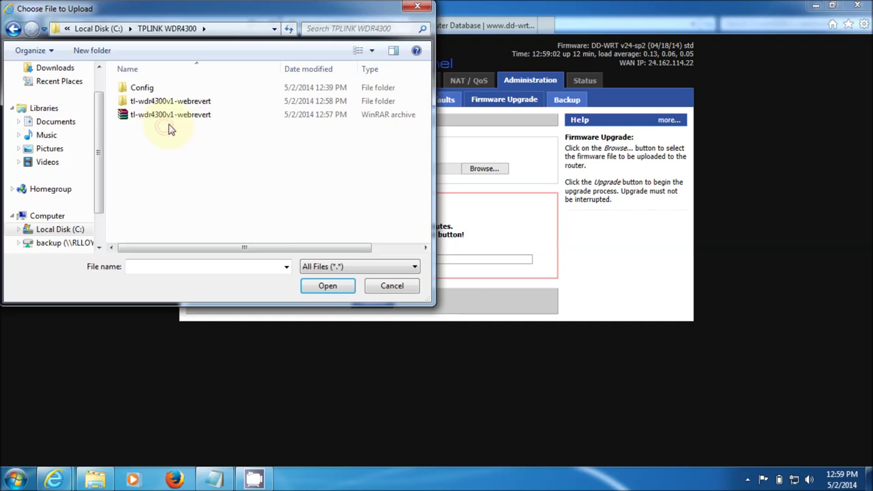
double_click(167, 102)
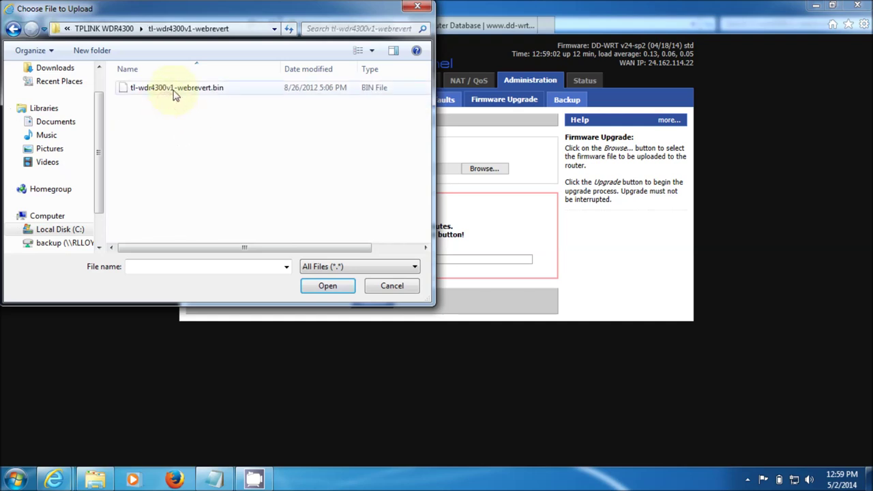
left_click(173, 95)
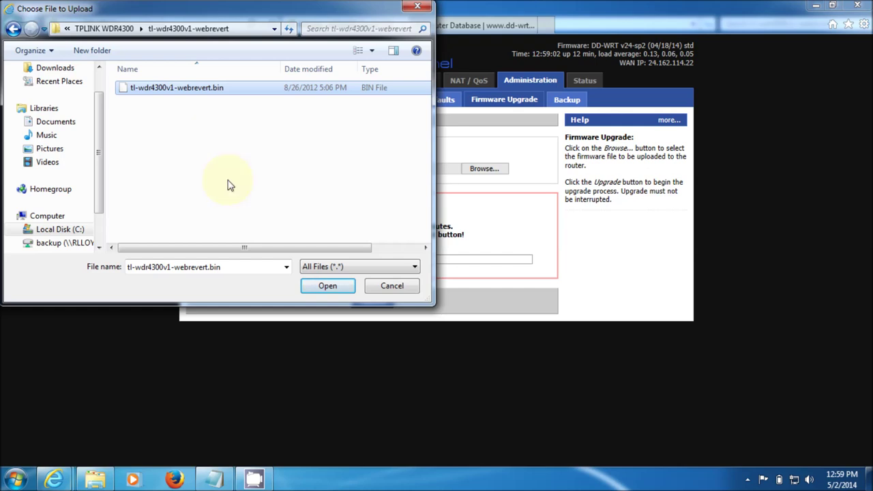
left_click(324, 290)
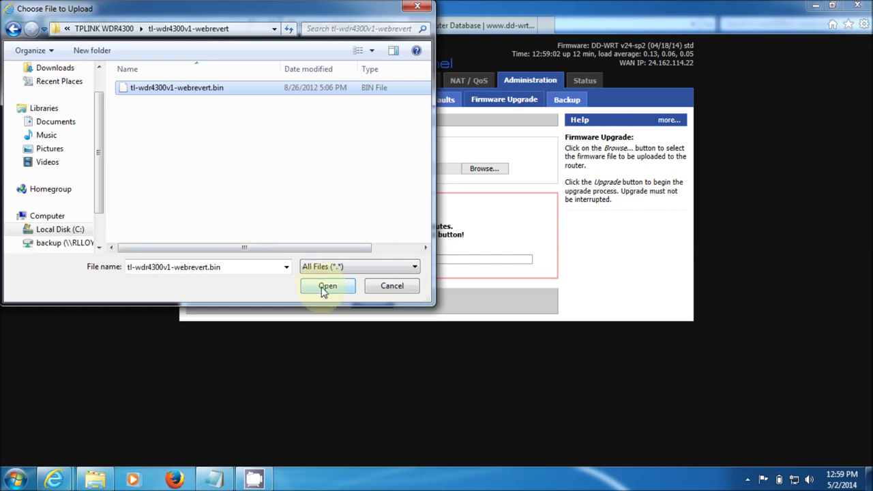
left_click(370, 302)
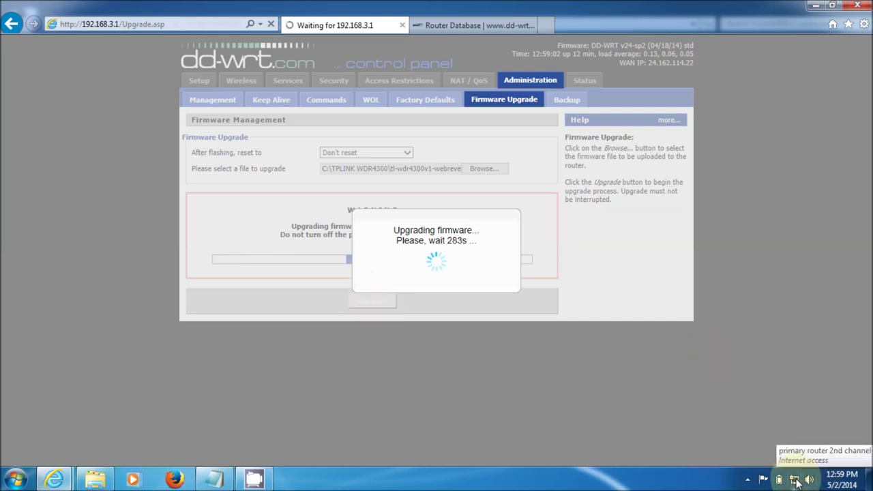
Check the network connection status in the tray while the firmware flash counts down
left_click(794, 480)
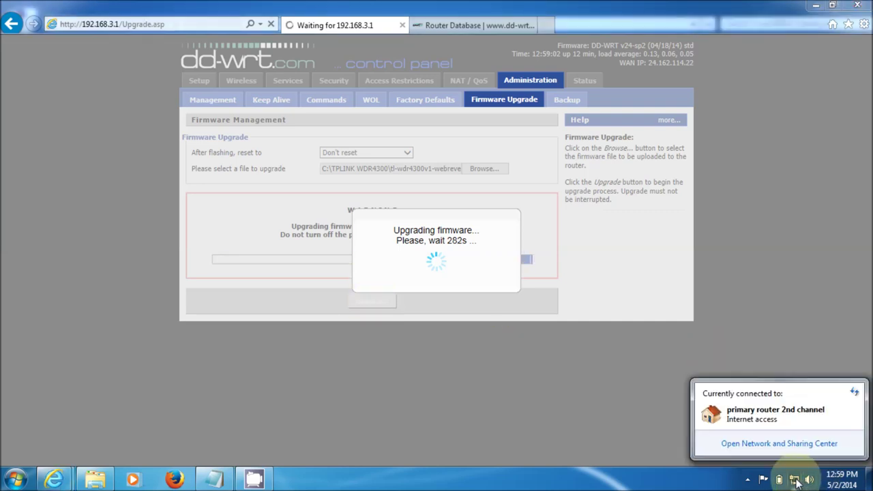
Open Local Area Connection 2's status and review its IPv4 properties in Network and Sharing Center
left_click(778, 444)
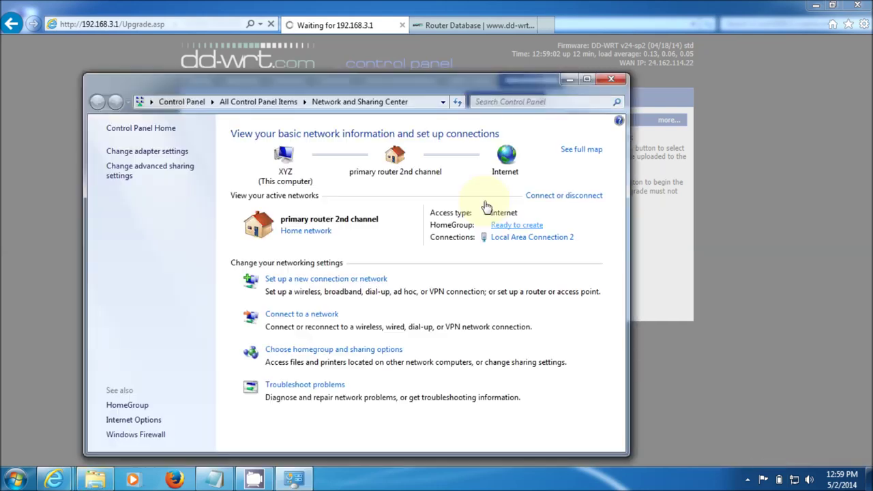
left_click(159, 160)
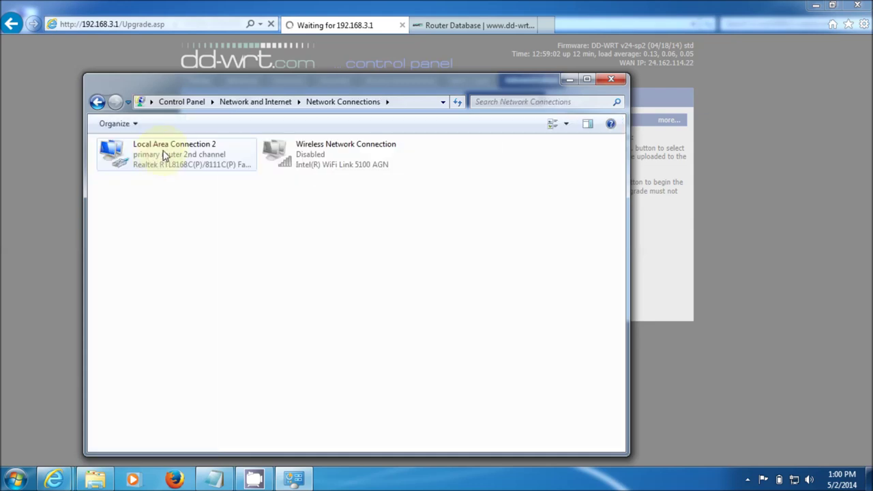
left_click(163, 156)
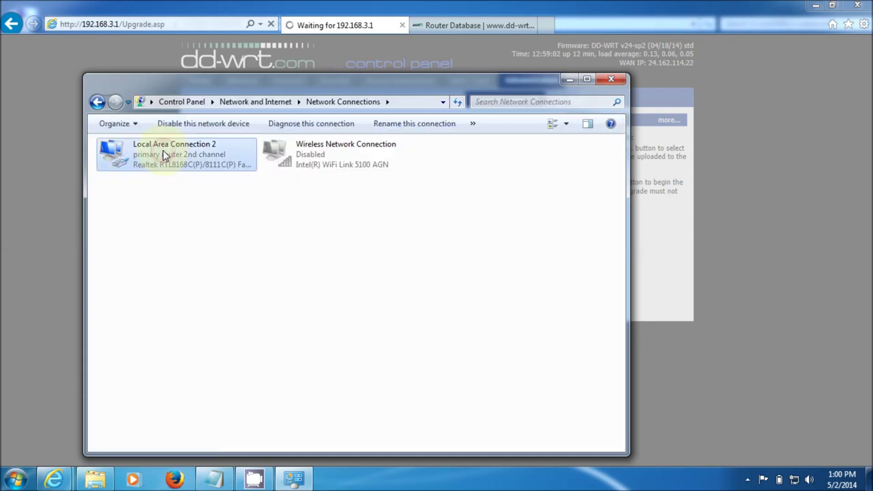
double_click(164, 155)
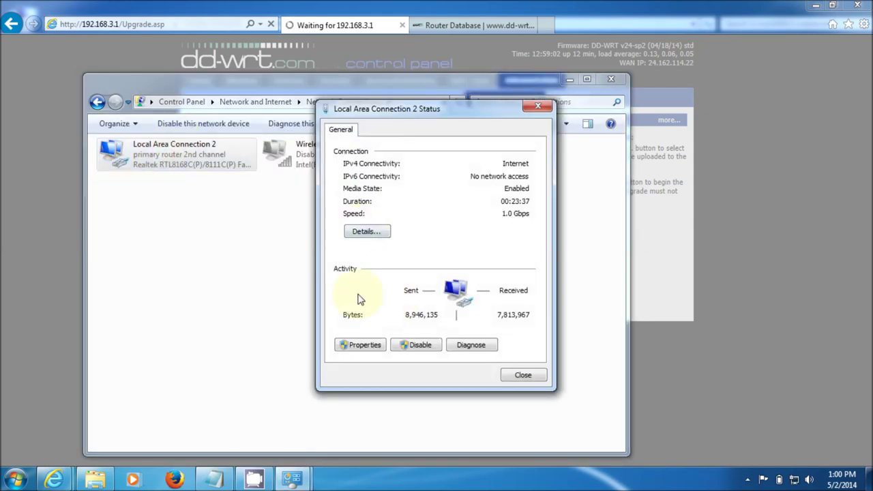
left_click(360, 348)
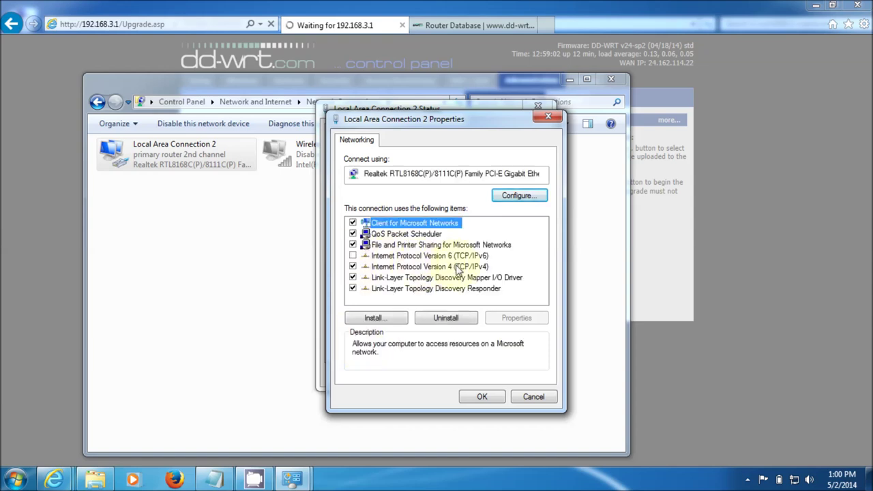
double_click(423, 270)
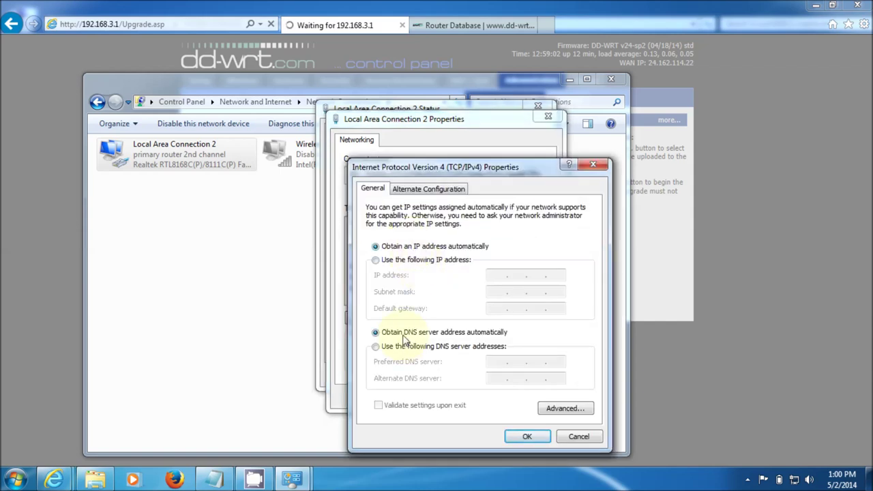
left_click(525, 435)
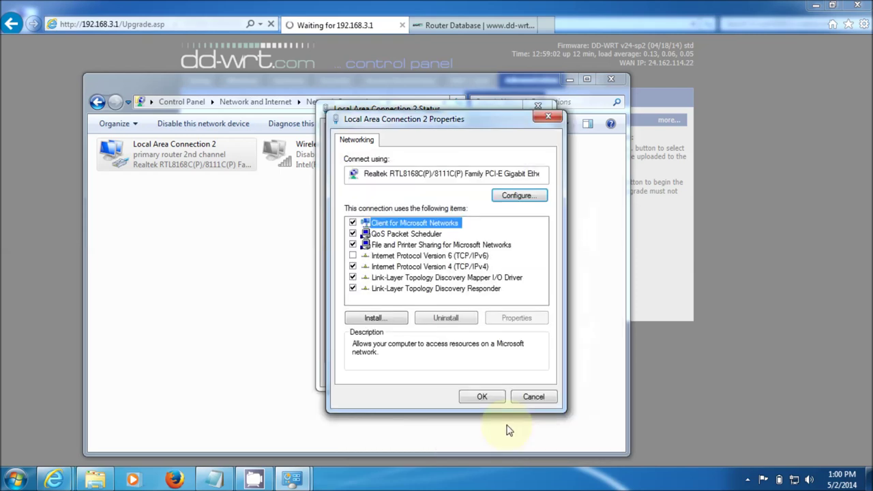
left_click(489, 398)
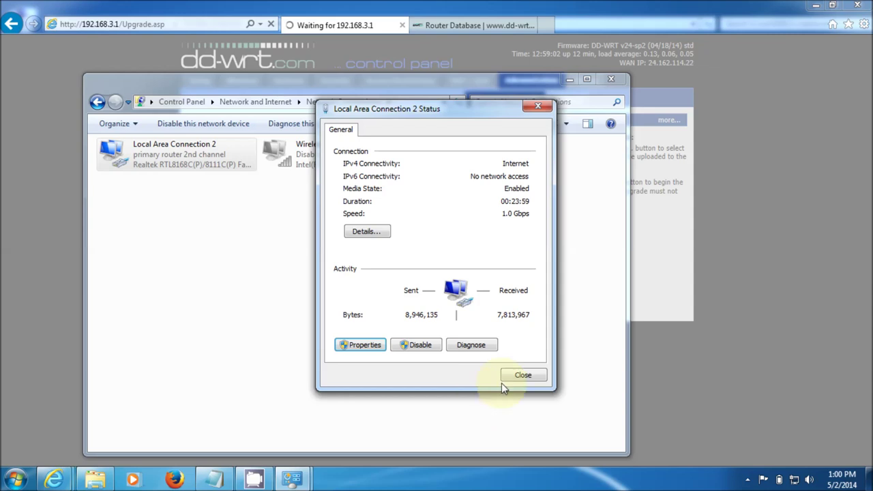
left_click(519, 380)
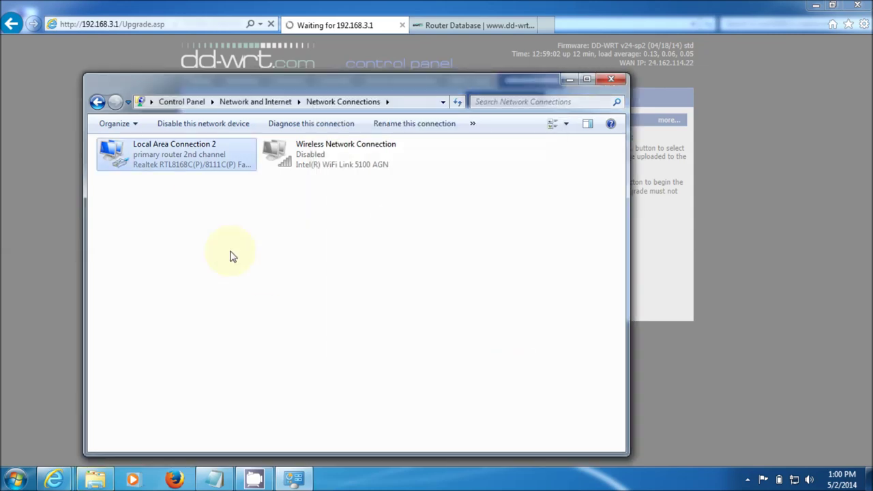
View Local Area Connection 2's address details, then minimize the Network Connections window
right_click(163, 159)
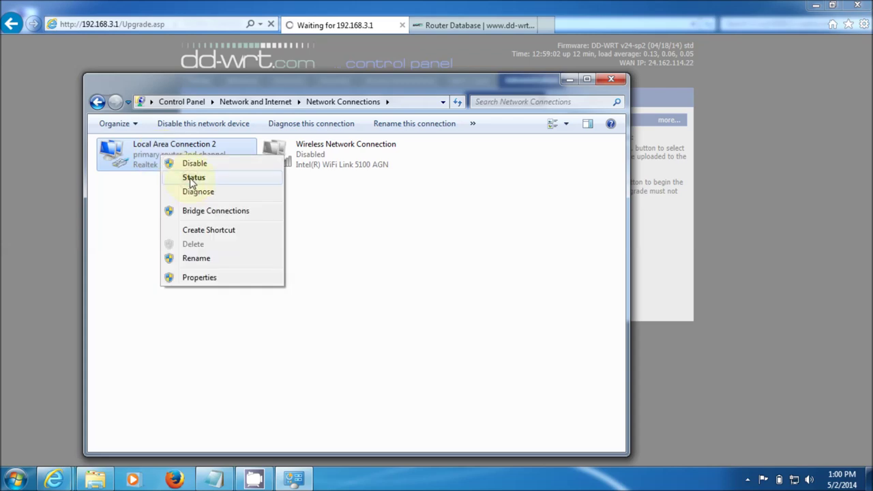
left_click(191, 178)
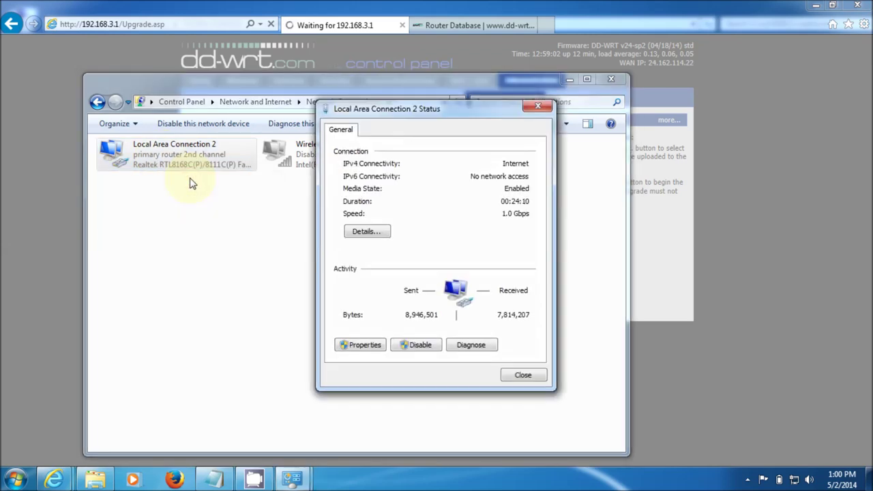
left_click(363, 234)
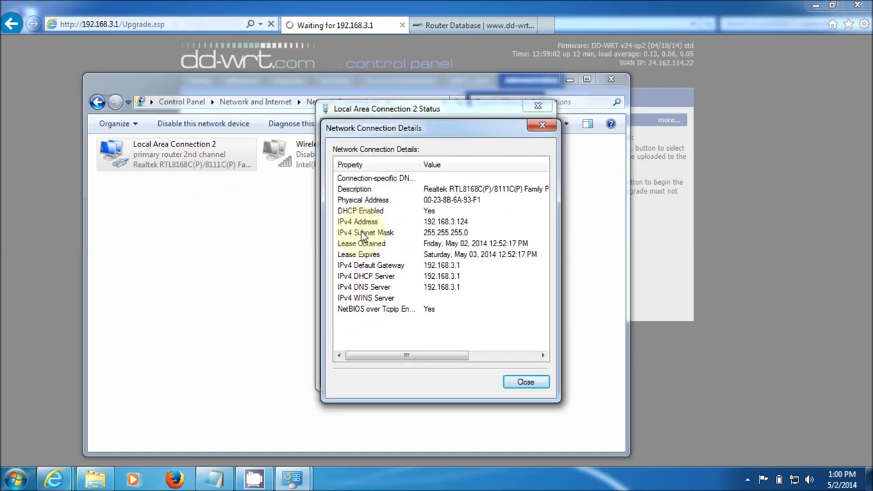
left_click(519, 381)
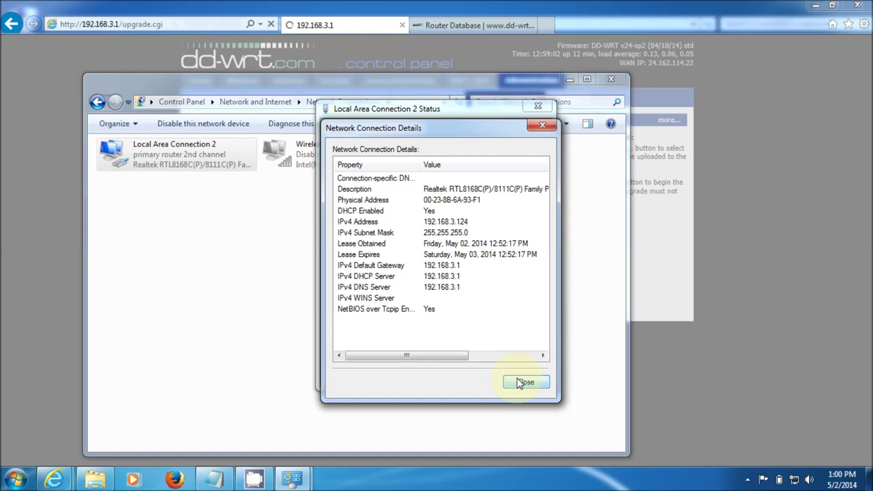
left_click(518, 380)
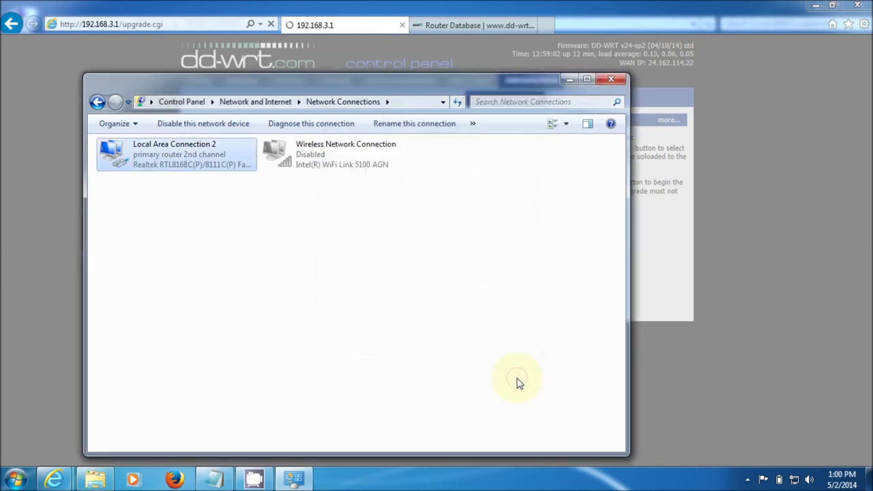
left_click(570, 80)
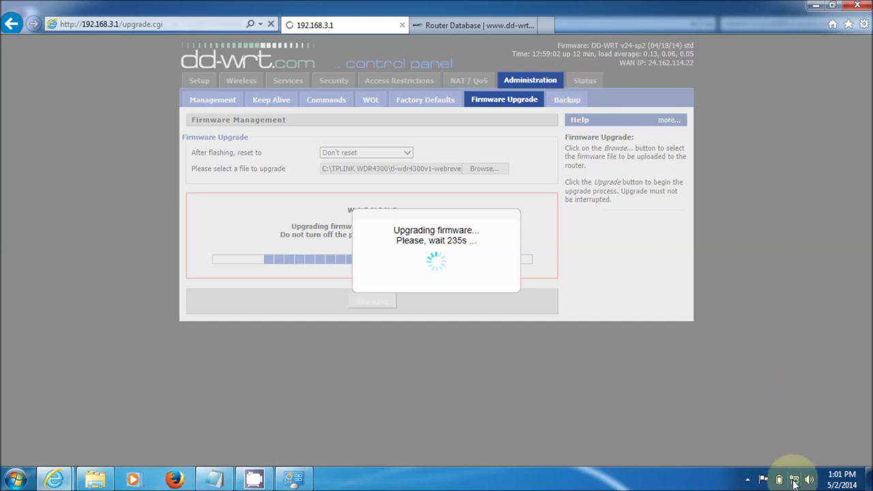
Restore the Network Connections window from the taskbar while the DD-WRT flash continues
mouse_move(794, 482)
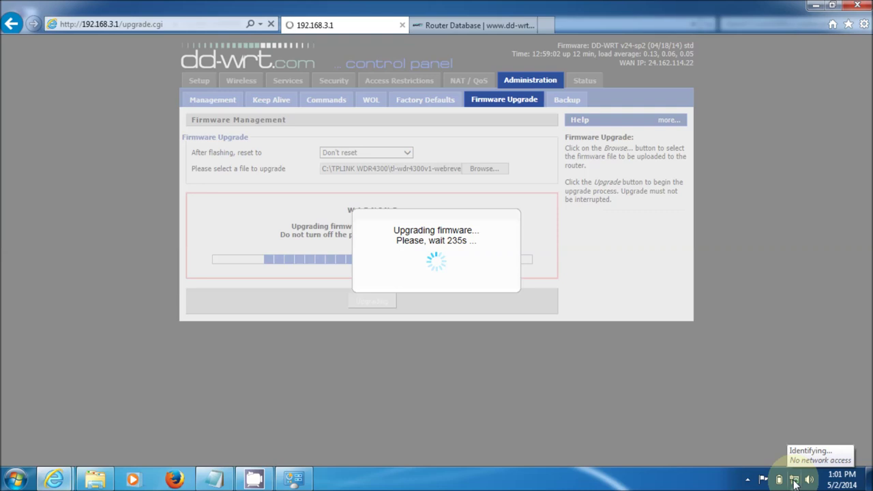
right_click(794, 483)
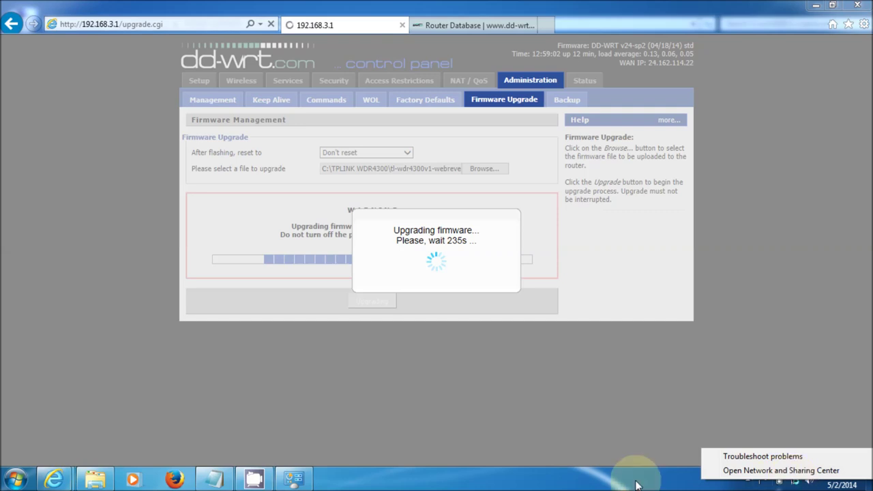
left_click(295, 479)
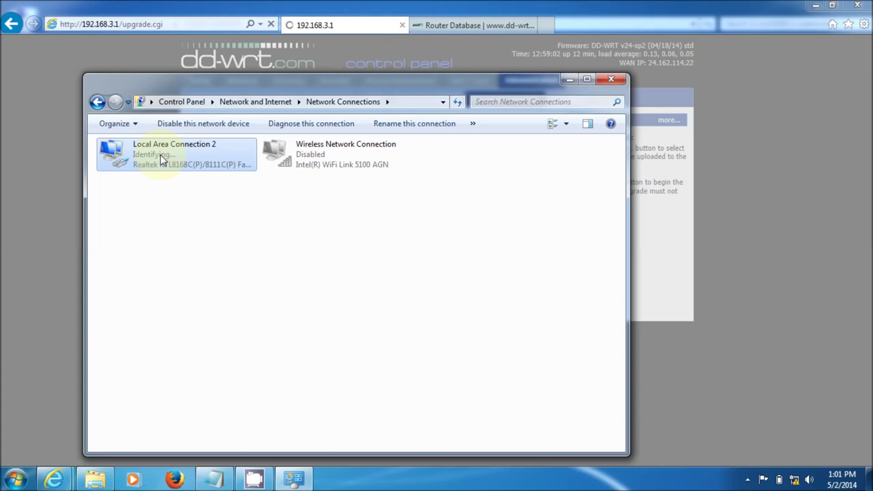
Check Local Area Connection 2's details, then move the window down to reveal reboot progress
right_click(160, 154)
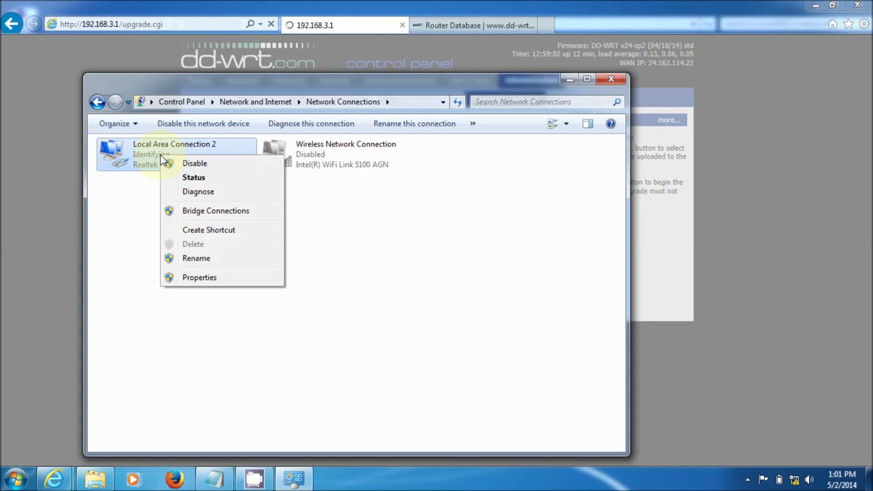
left_click(195, 178)
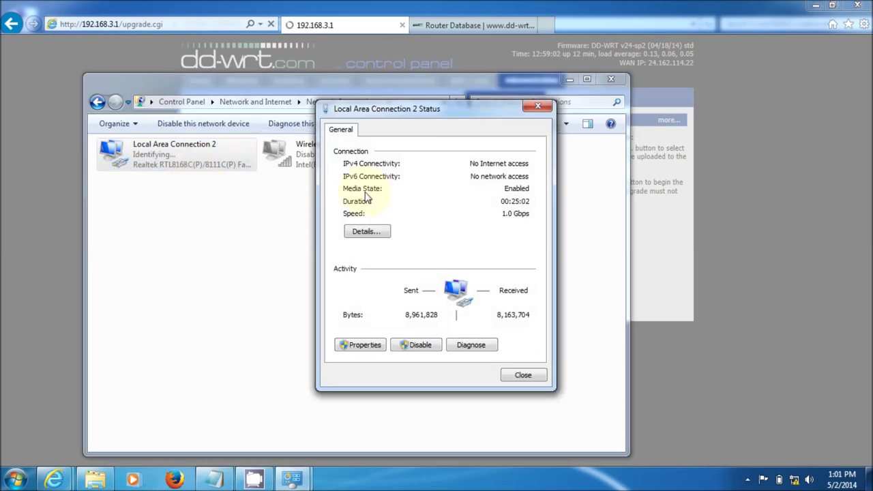
left_click(362, 233)
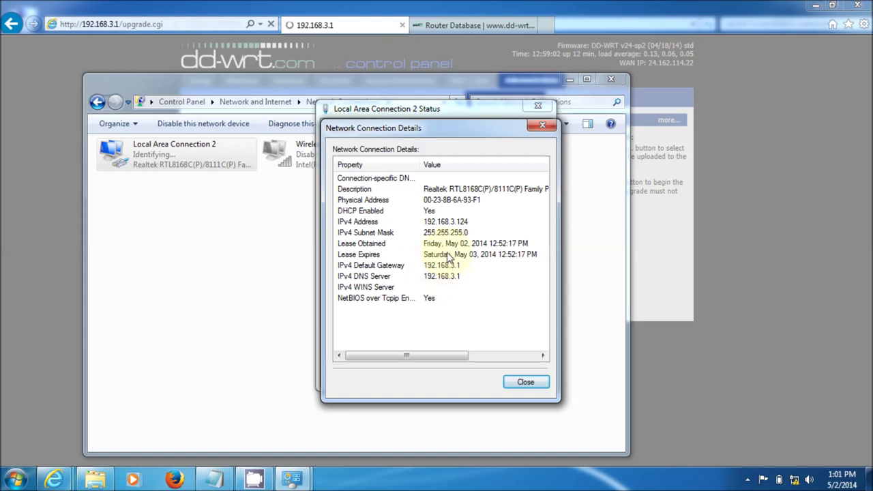
left_click(522, 383)
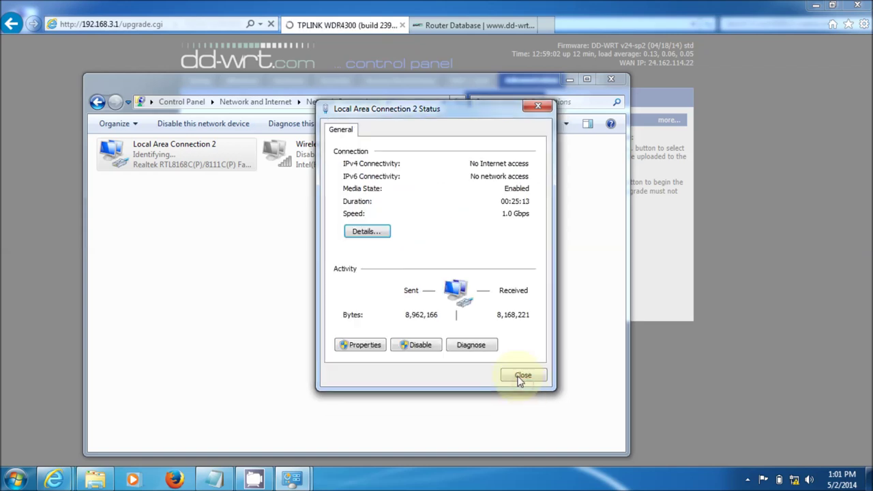
left_click(517, 379)
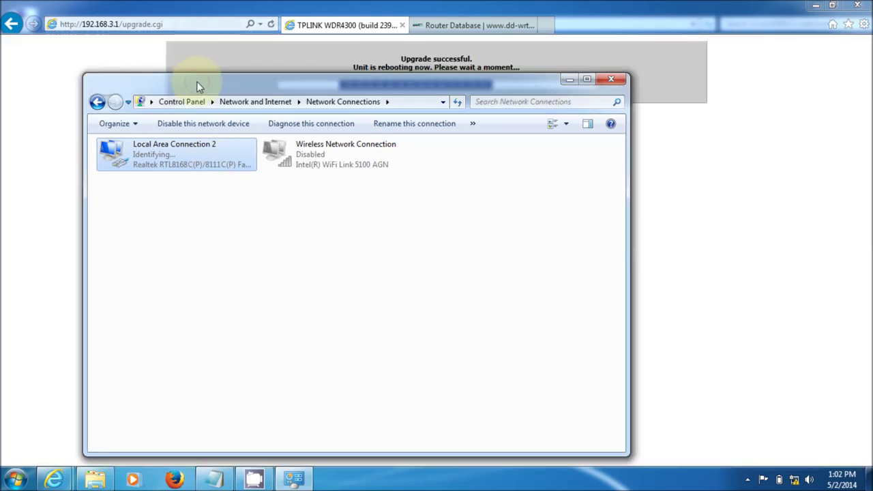
left_click_drag(225, 82, 247, 146)
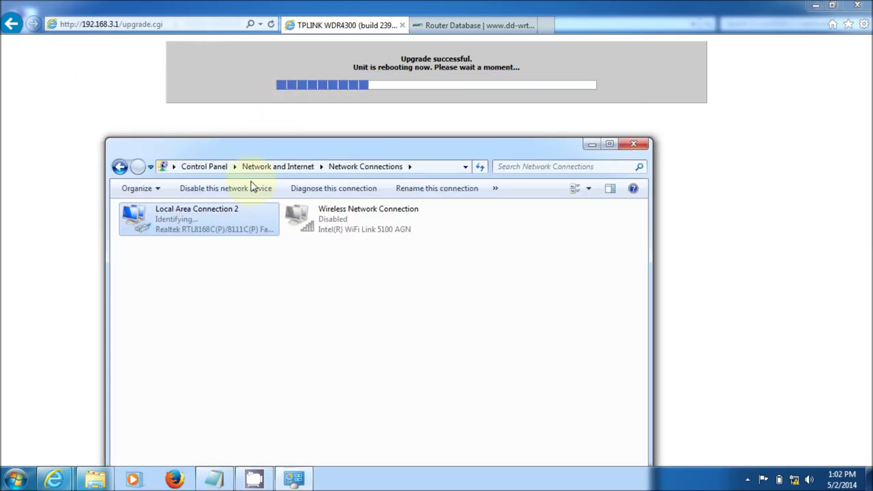
Recheck the details to confirm address 192.168.0.100, then hide the connections window
right_click(177, 226)
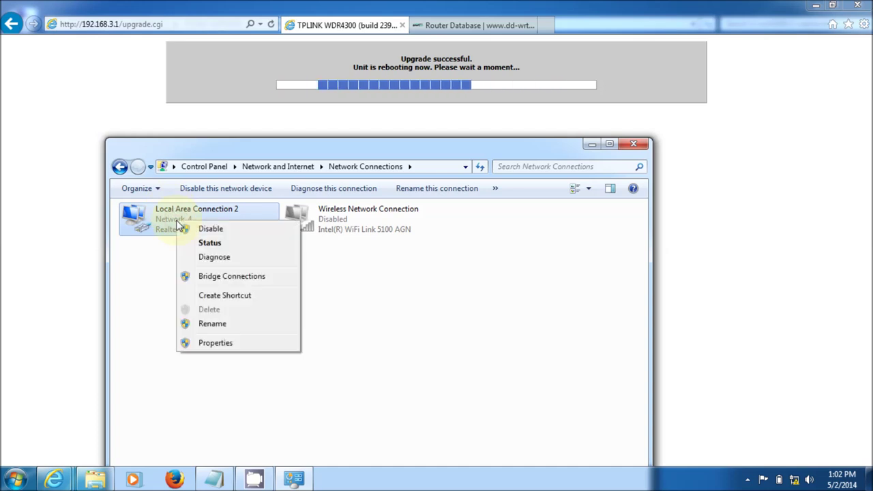
left_click(205, 246)
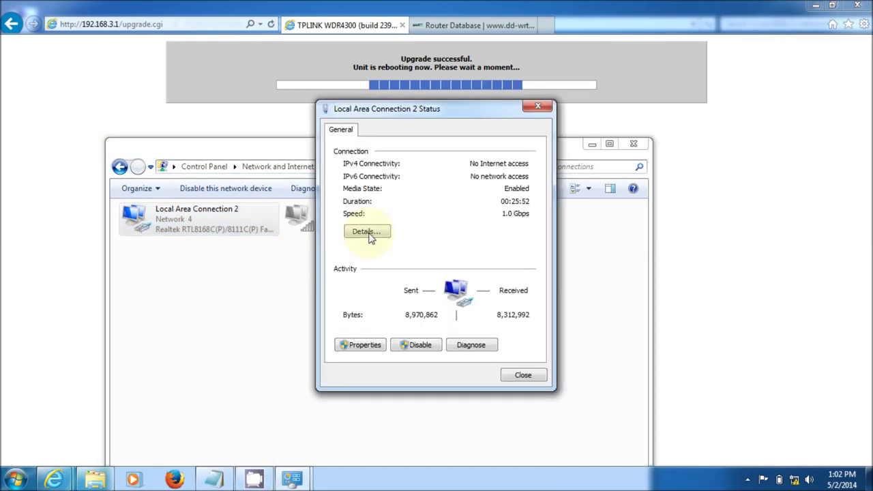
left_click(368, 233)
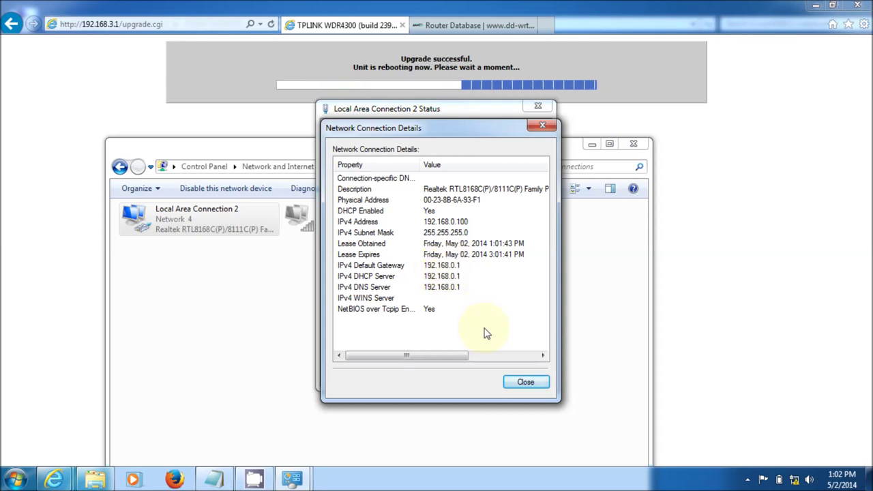
left_click(520, 382)
left_click(521, 379)
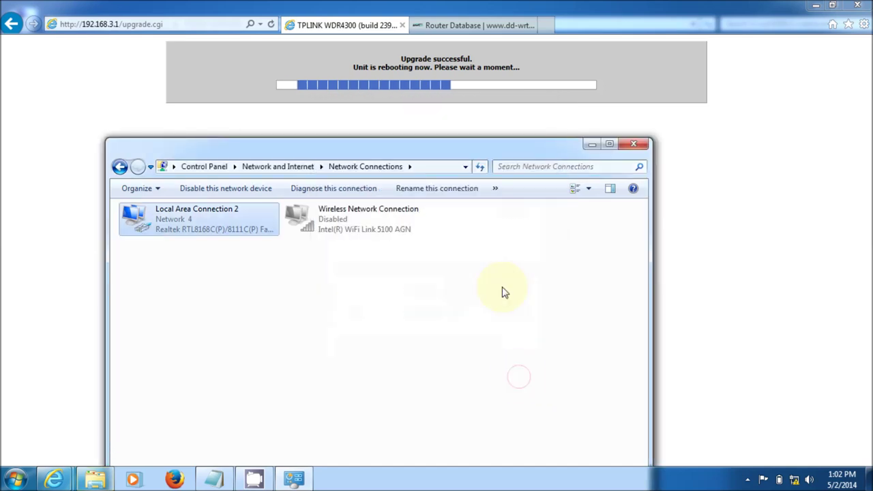
left_click(590, 144)
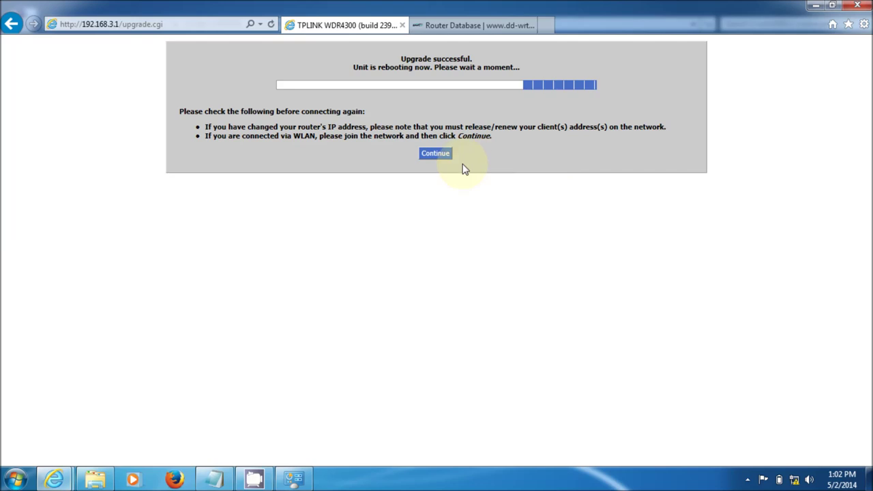
Continue after the router reboots and browse to 192.168.0.1
left_click(437, 154)
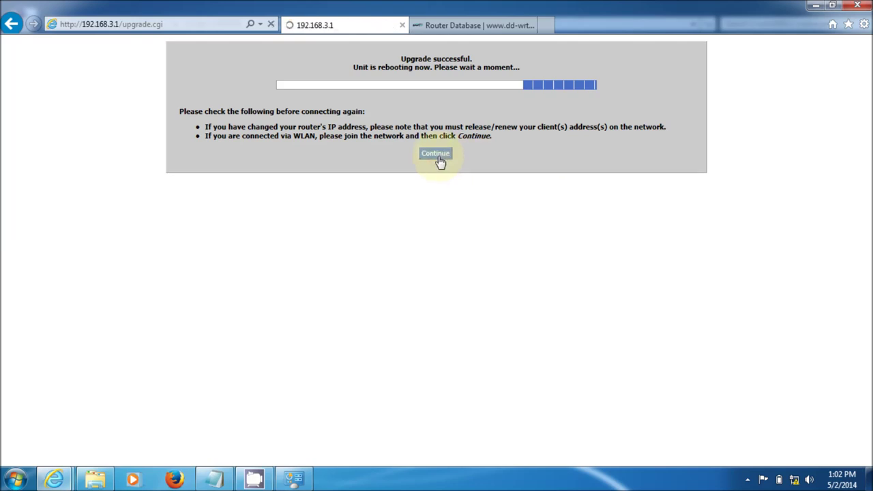
left_click(198, 27)
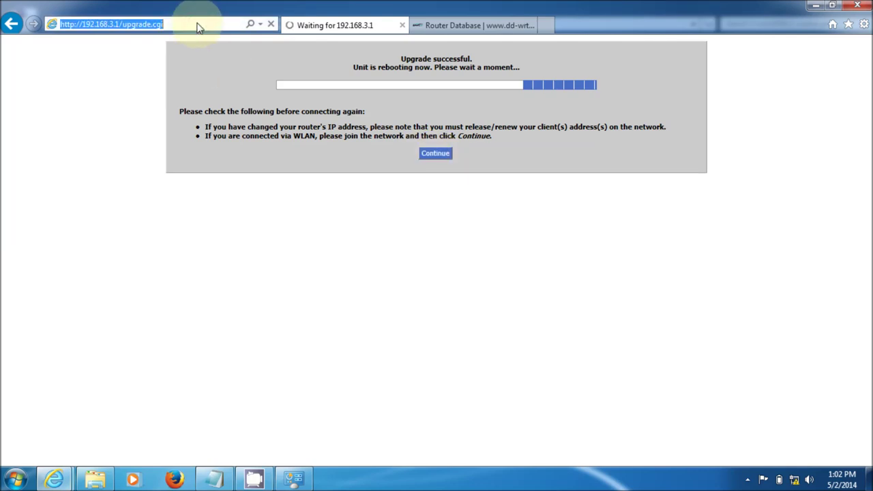
type("192.16")
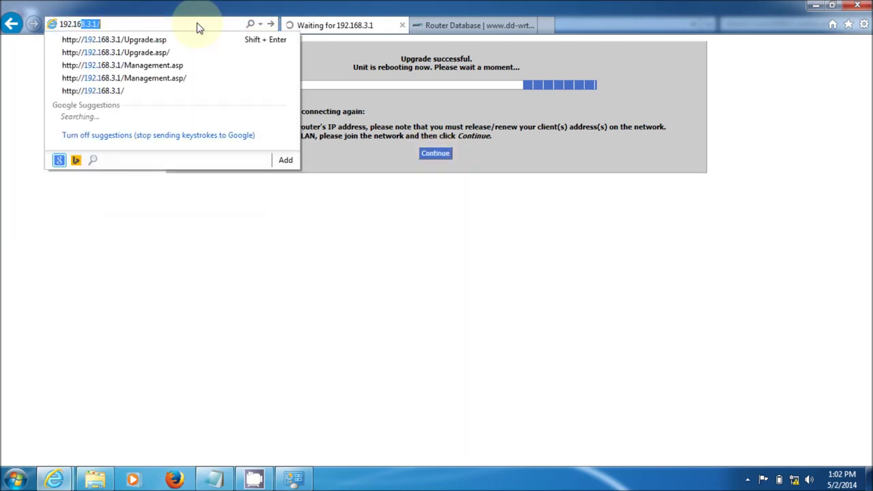
type("8.0.1")
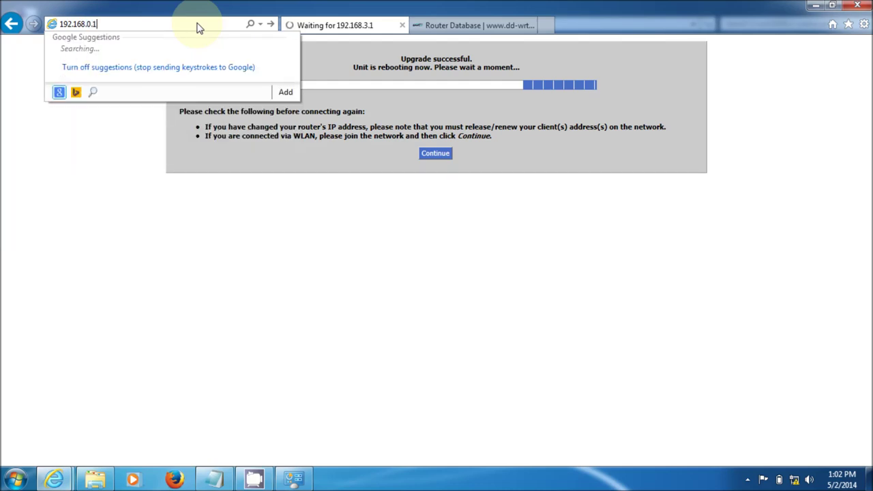
key("Return")
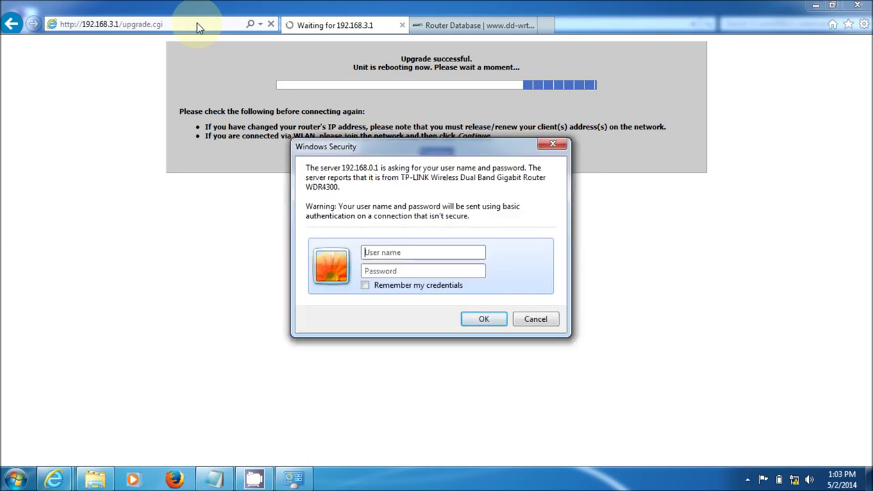
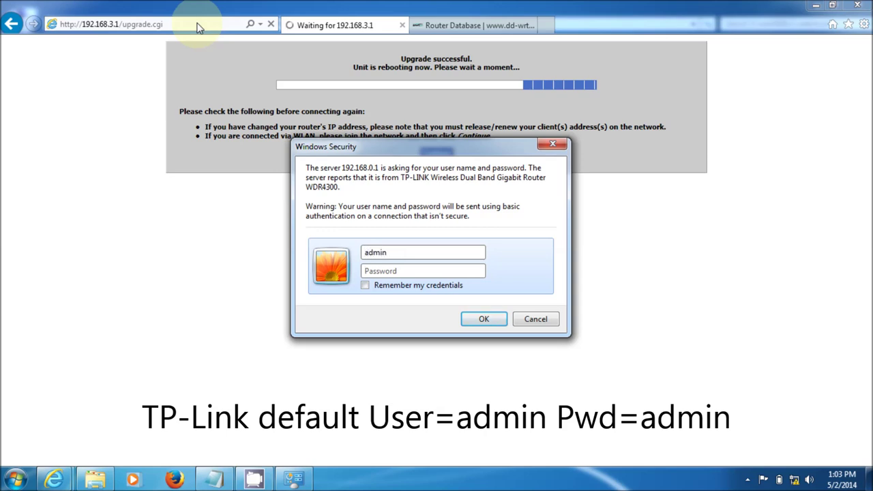
Log in to the router with the default user name and password
key("Tab")
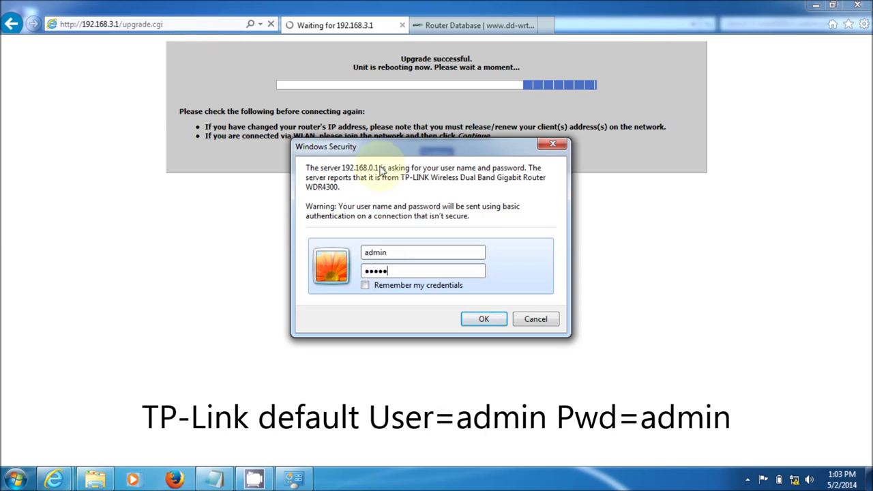
left_click(496, 318)
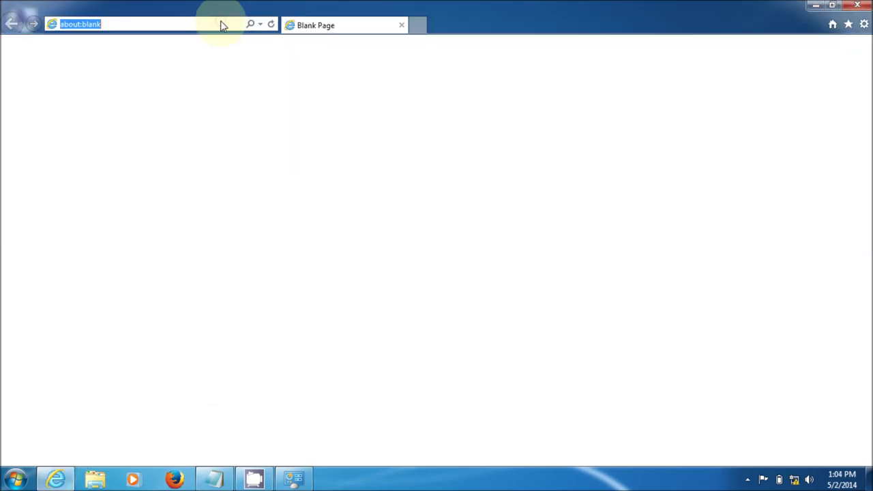
type("192.168.0.1/")
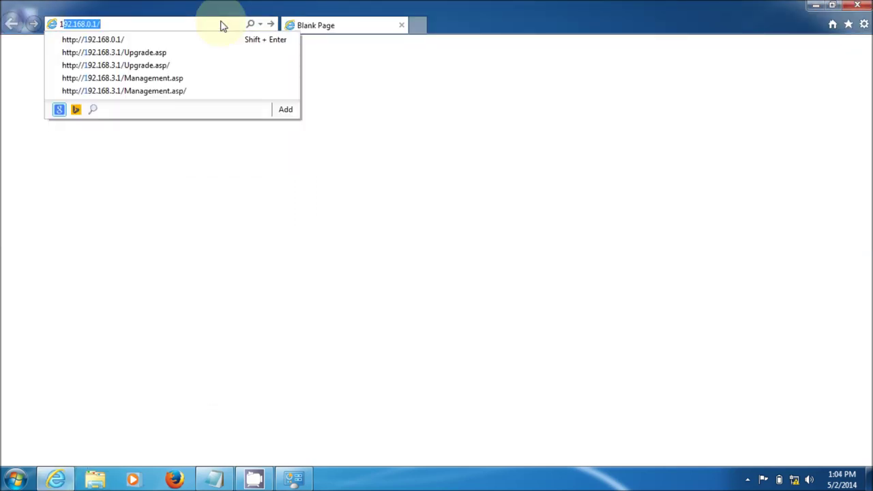
key("Return")
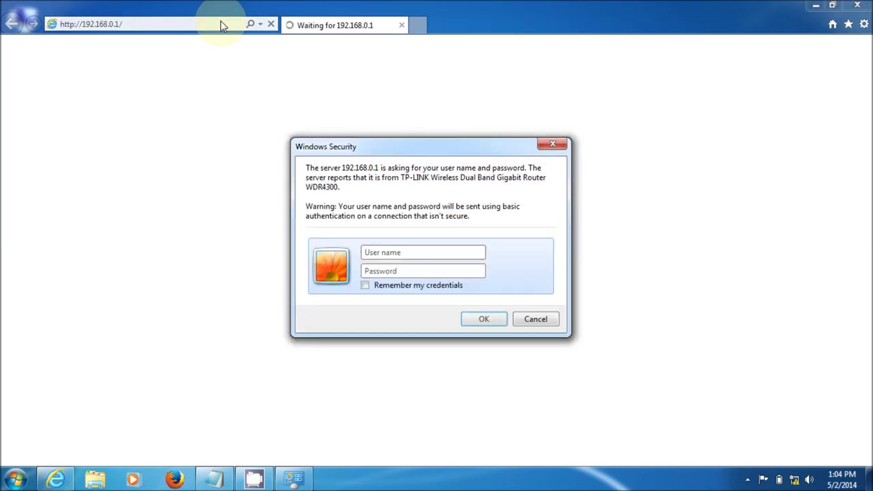
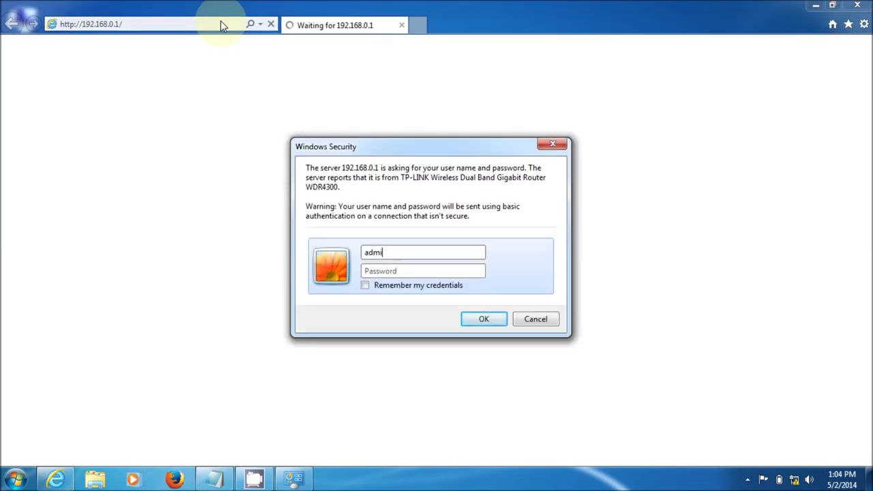
key("Return")
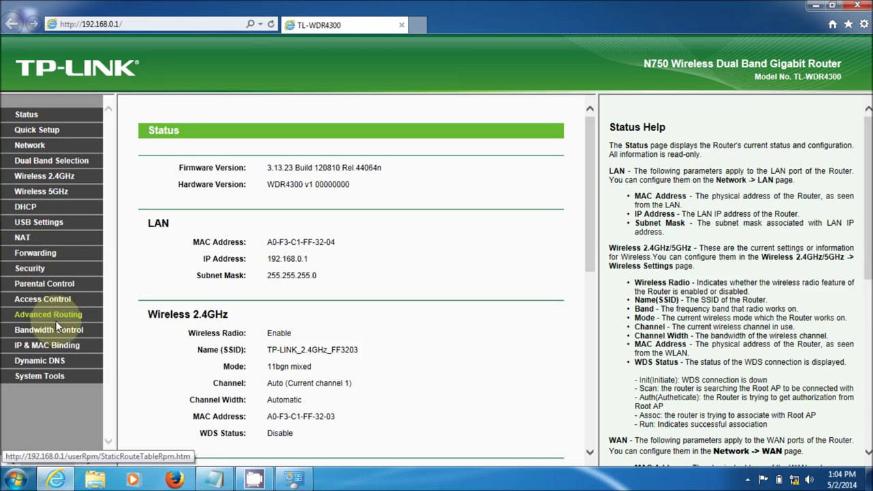
Open System Tools > Firmware Upgrade, showing installed firmware 3.13.23
left_click(52, 380)
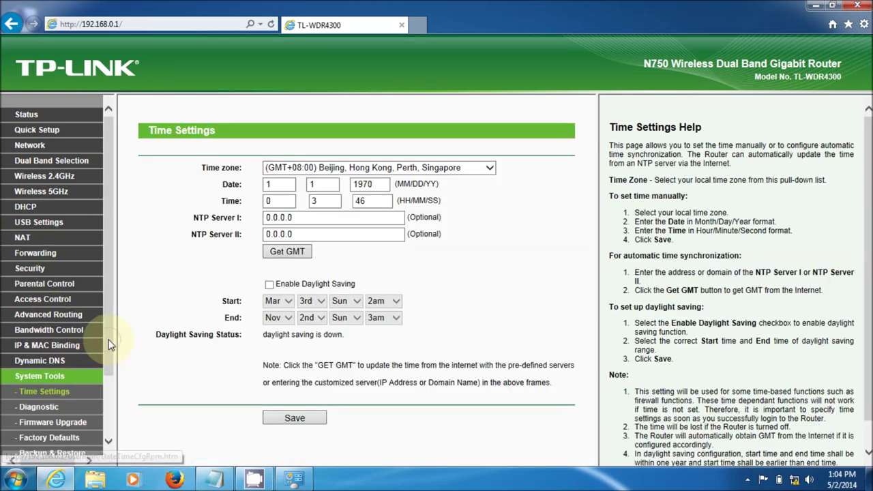
left_click_drag(109, 343, 105, 417)
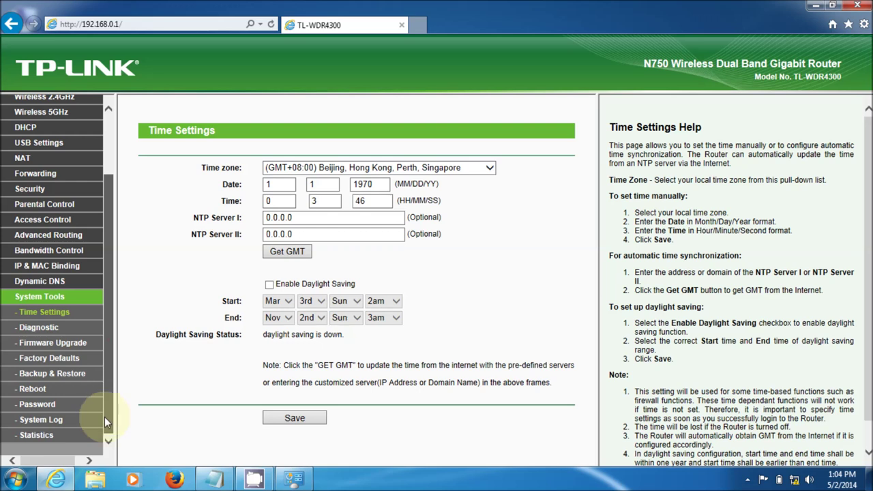
left_click(71, 347)
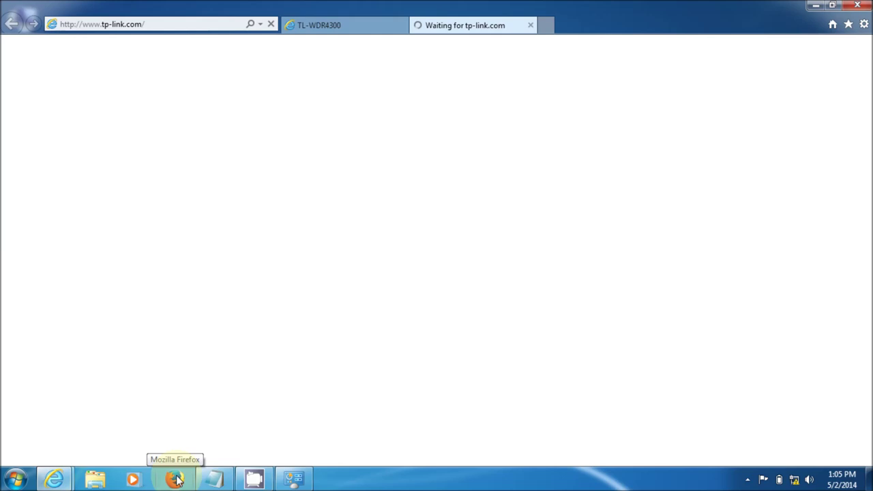
Close the failed 'This page can't be displayed' tp-link.com tab
left_click(176, 480)
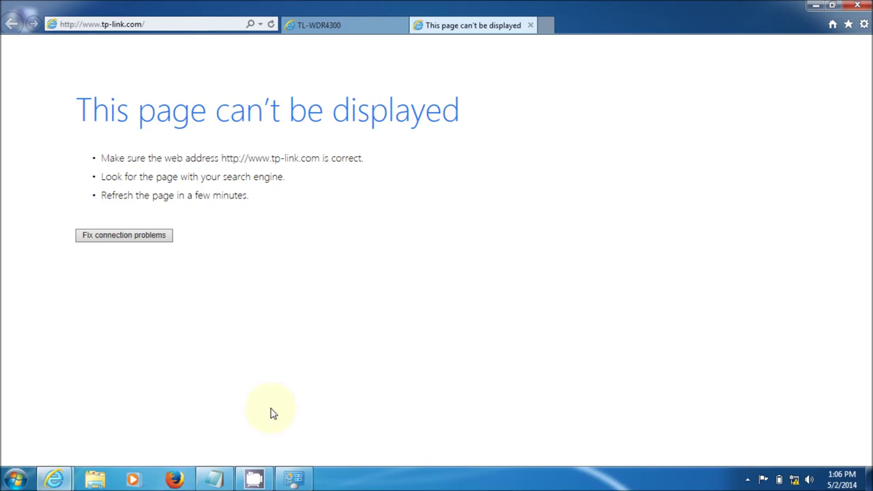
left_click(529, 26)
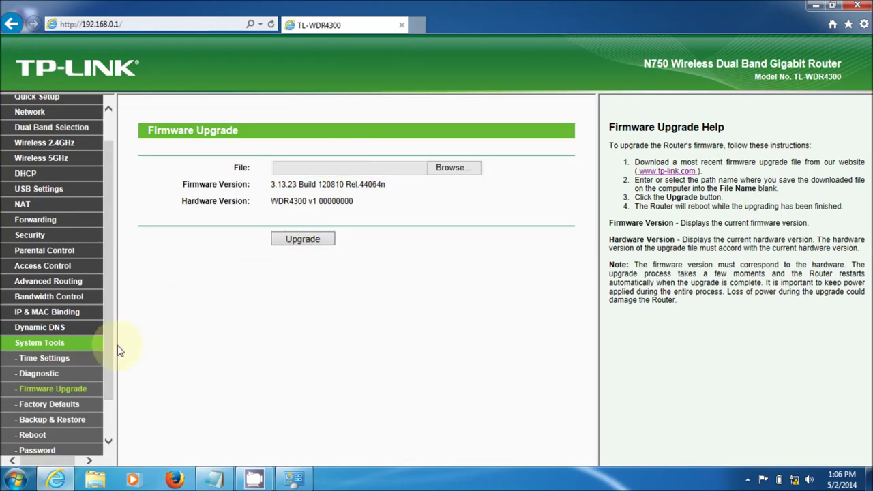
left_click_drag(109, 347, 109, 409)
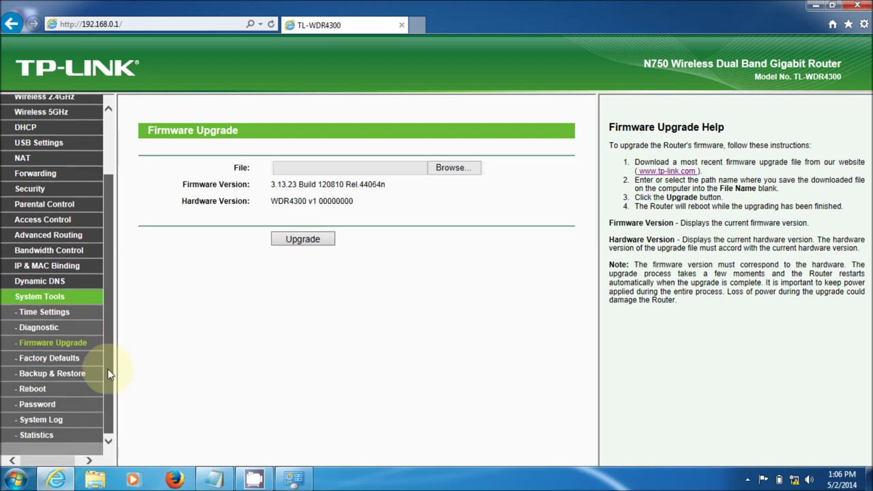
left_click_drag(113, 374, 120, 264)
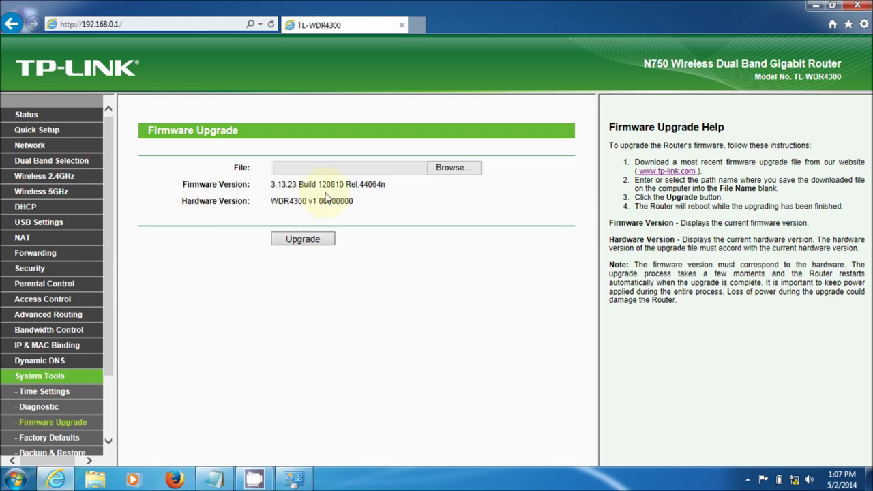
left_click(668, 171)
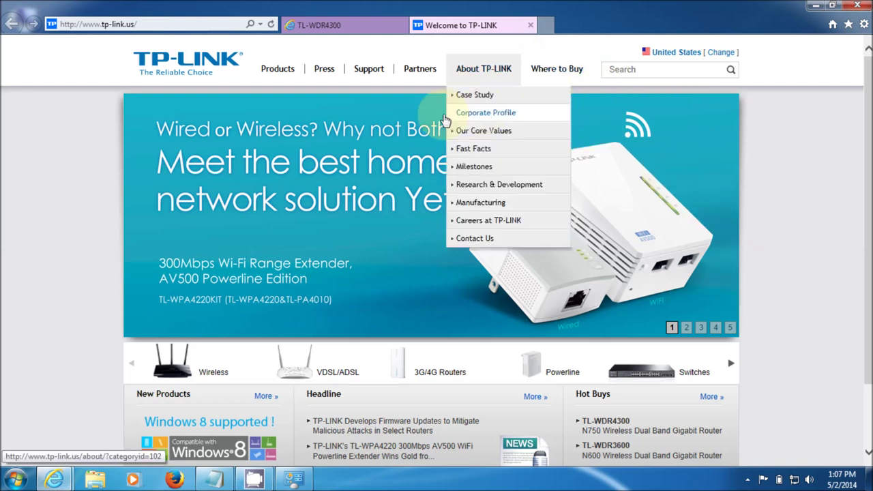
Go to Support > Download on TP-Link's site and open the TL-WDR4300 page
mouse_move(370, 73)
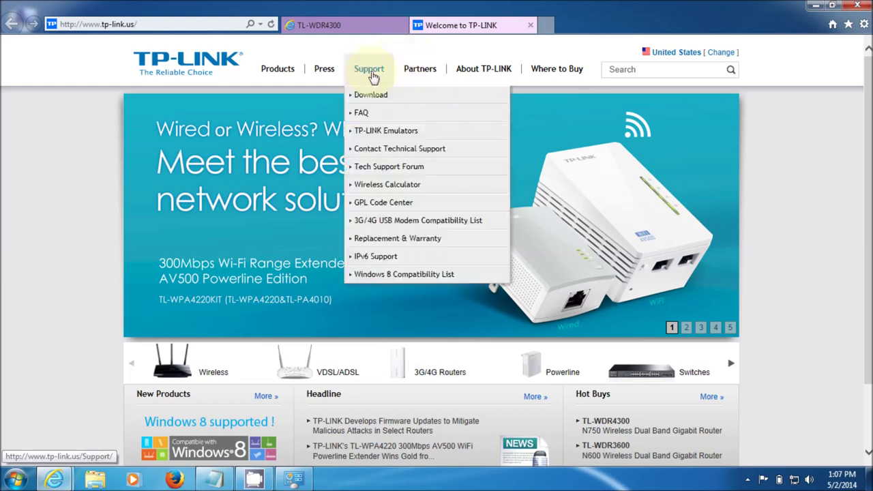
left_click(368, 99)
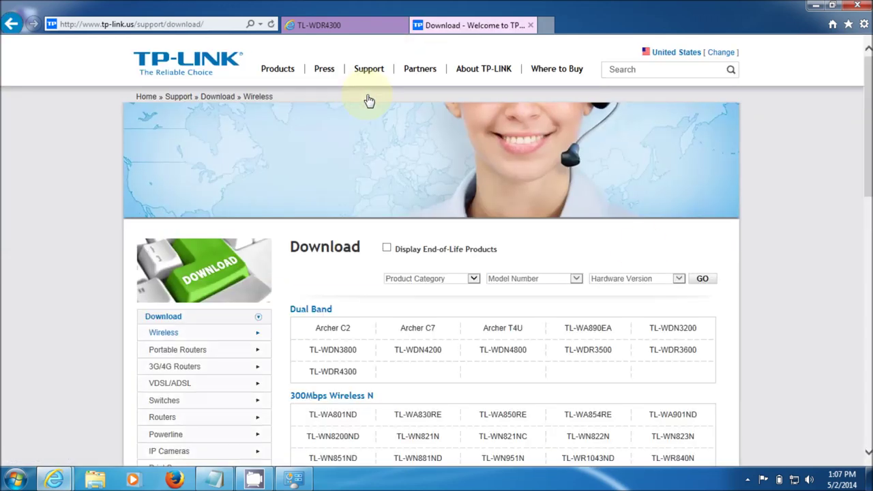
scroll(870, 205, "down", 5)
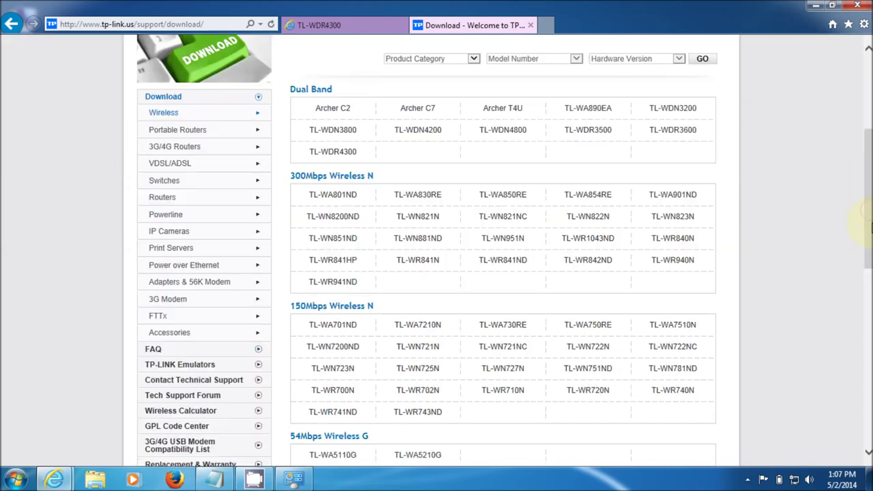
left_click_drag(868, 235, 868, 173)
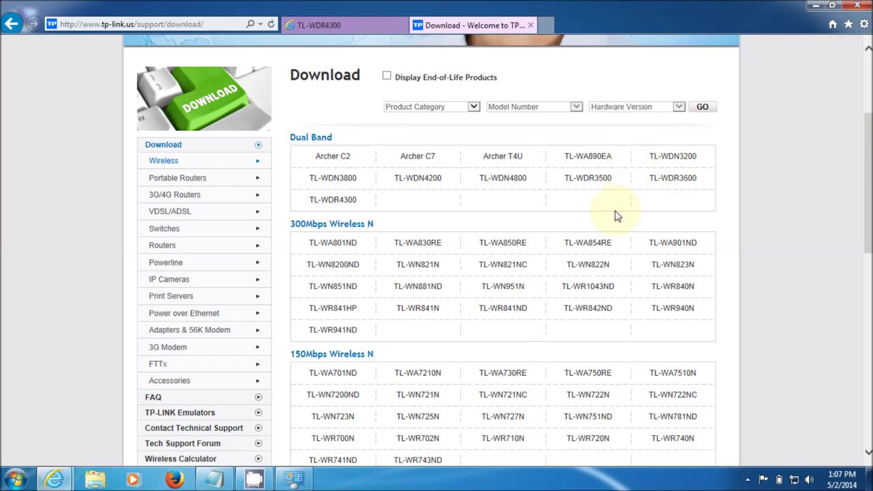
left_click(334, 203)
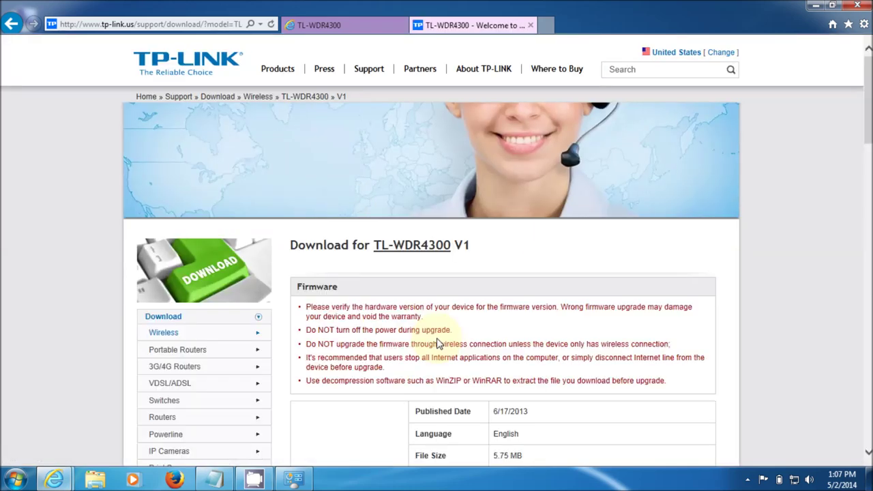
Scroll to the TL-WDR4300_V1_130617 firmware listing, then switch back to the router tab
scroll(862, 160, "down", 3)
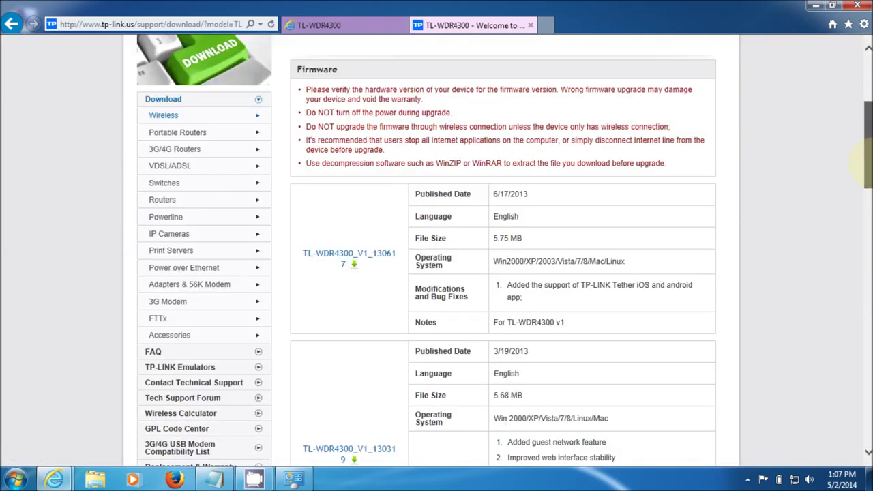
left_click_drag(864, 162, 865, 174)
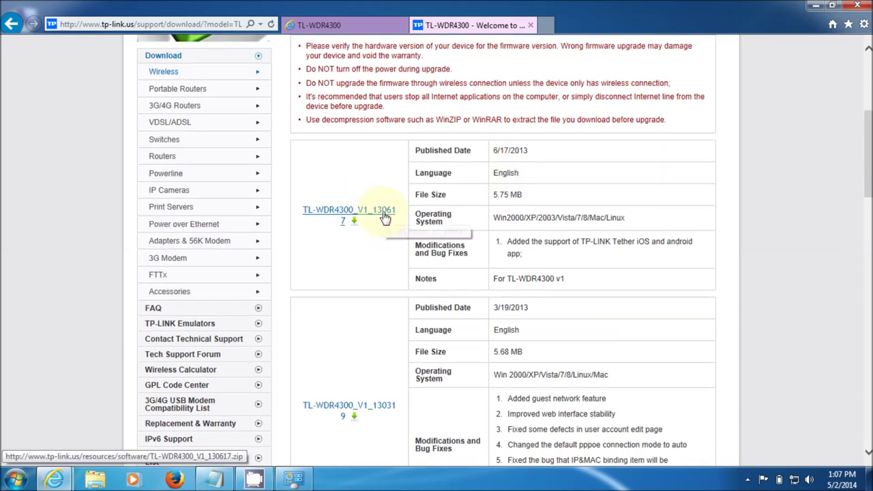
left_click(355, 26)
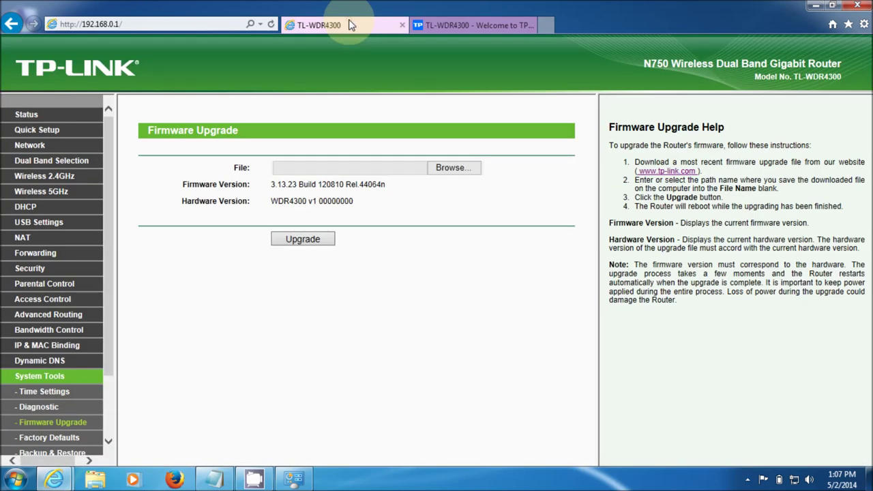
Compare the TL-WDR4300_V1_130617 (6/17/2013) release against the router's installed 3.13.23 firmware
left_click(450, 27)
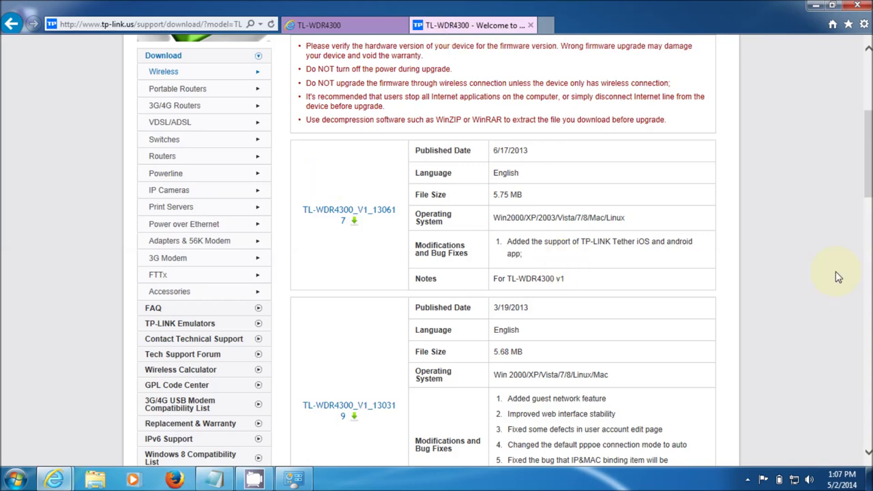
left_click_drag(865, 197, 868, 278)
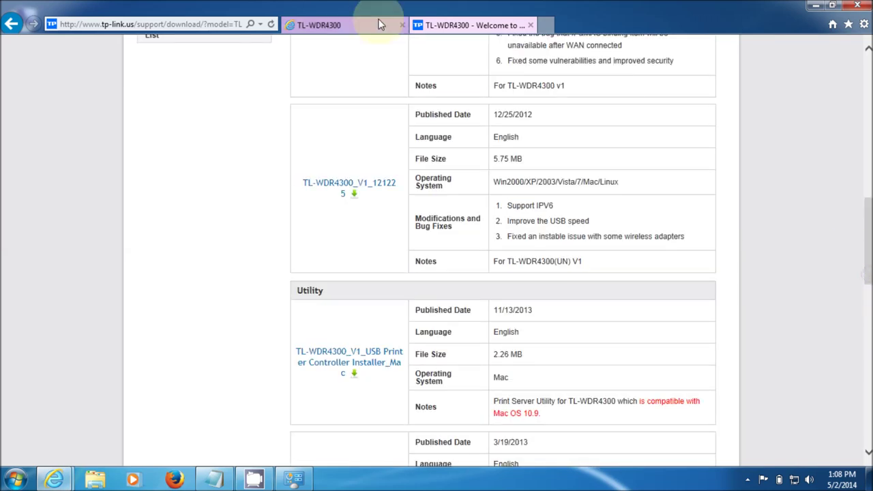
left_click(354, 24)
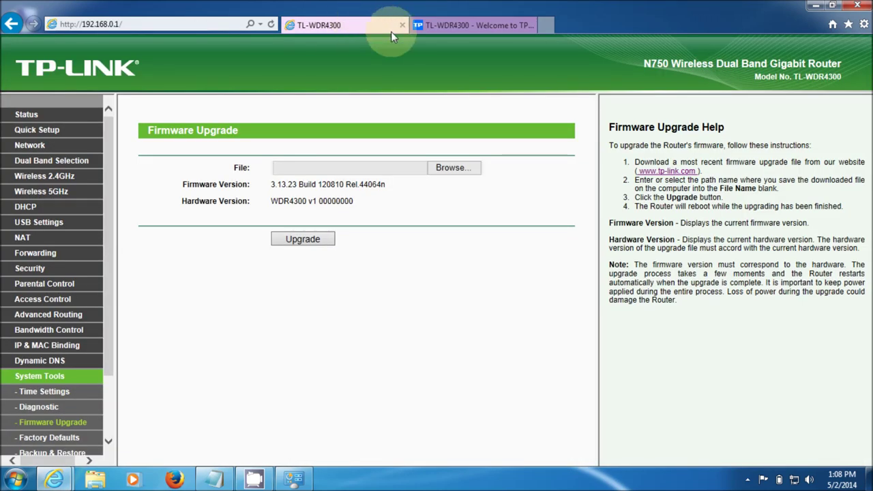
left_click(437, 25)
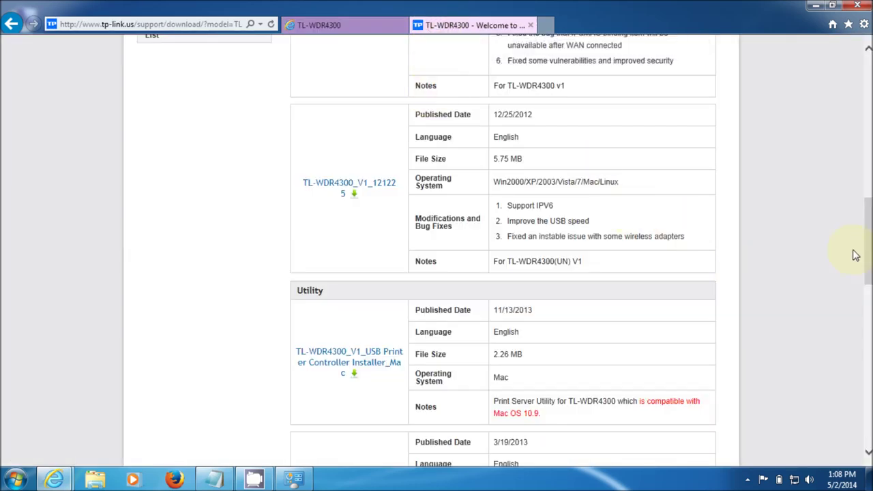
left_click_drag(866, 255, 860, 146)
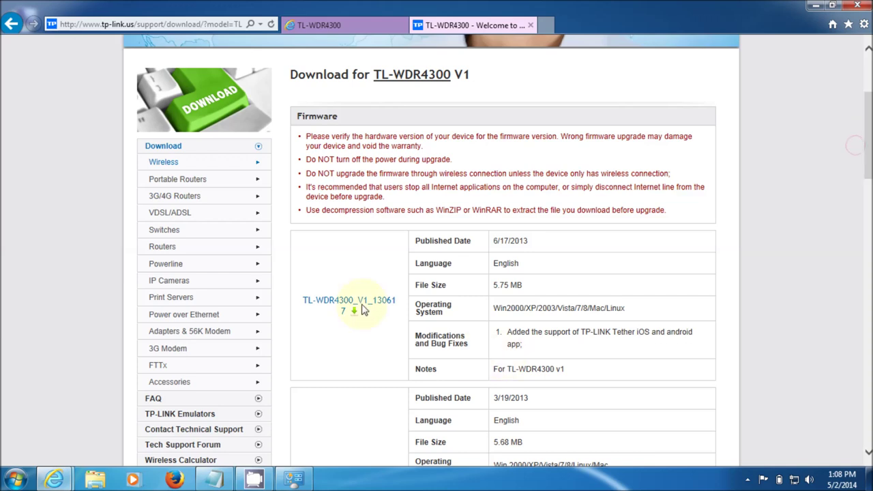
Save TL-WDR4300_V1_130617.zip into C:\TPLINK WDR4300, then return to the router's Firmware Upgrade tab
left_click(366, 307)
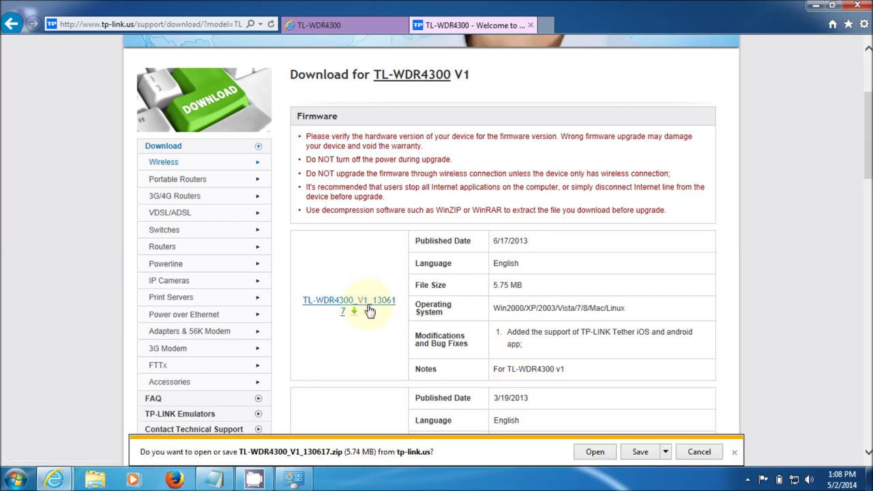
left_click(666, 454)
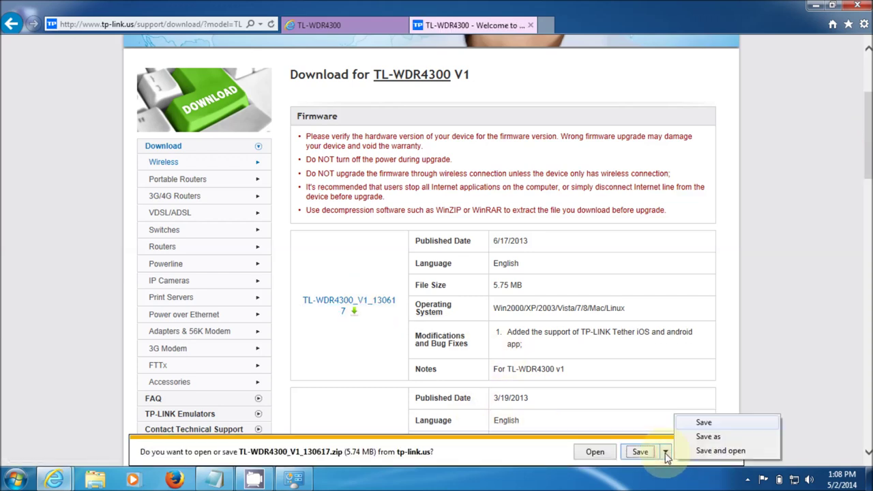
left_click(689, 436)
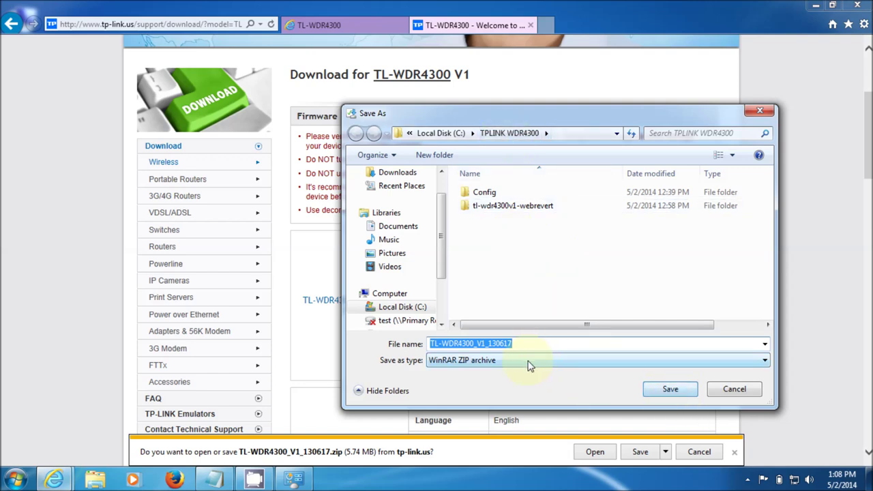
left_click(668, 389)
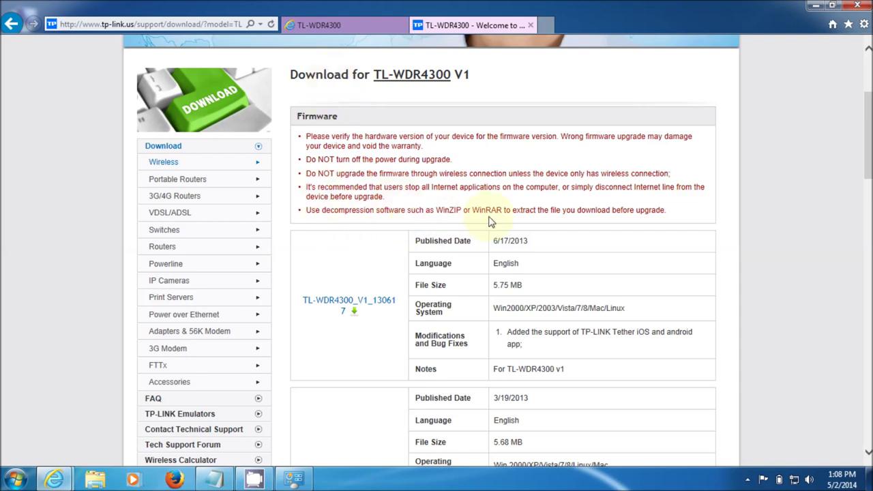
left_click(360, 27)
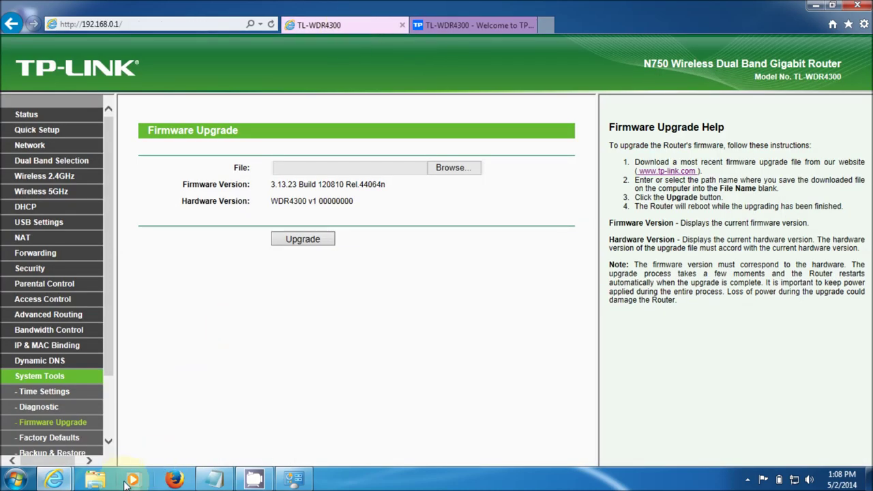
In Windows Explorer, browse to C:\TPLINK WDR4300 and select the TL-WDR4300_V1_130617 zip archive
left_click(95, 479)
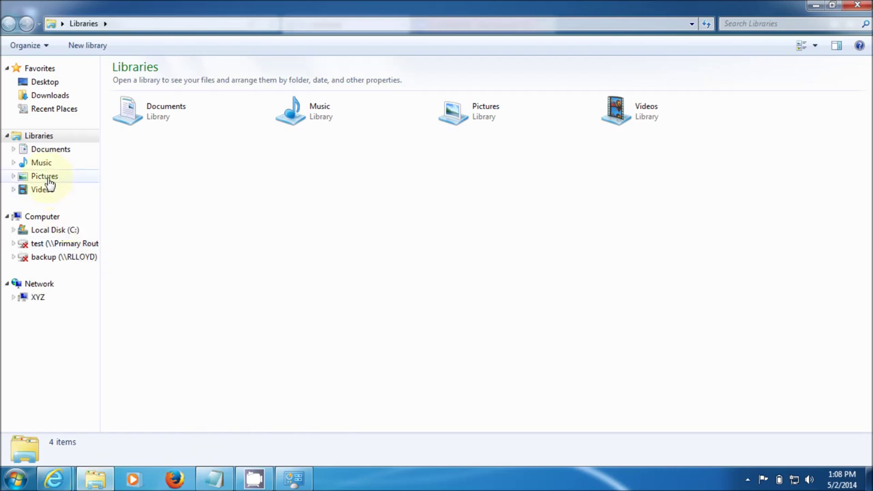
left_click(49, 232)
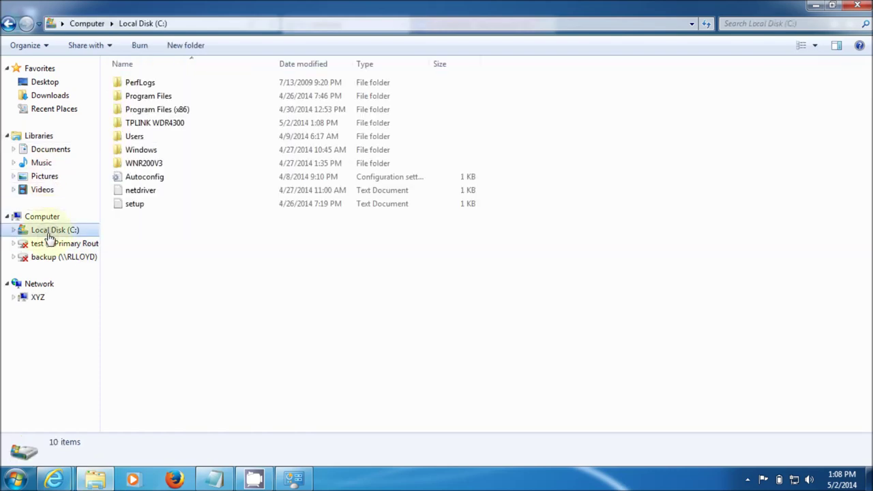
double_click(143, 124)
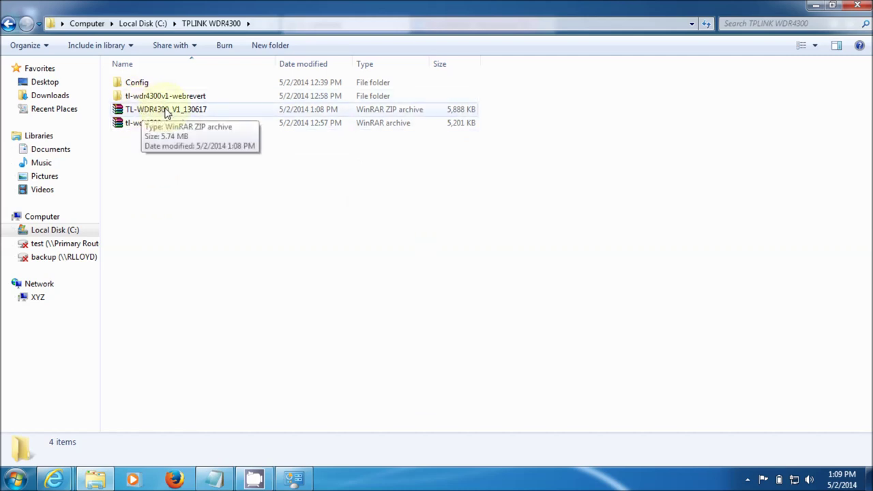
left_click(167, 113)
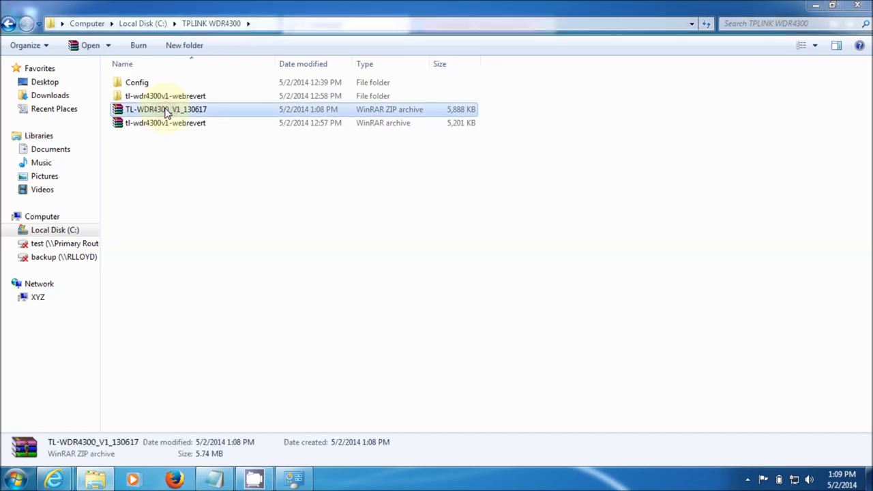
Extract TL-WDR4300_V1_130617.zip with WinRAR into its suggested default folder, then close WinRAR
double_click(167, 113)
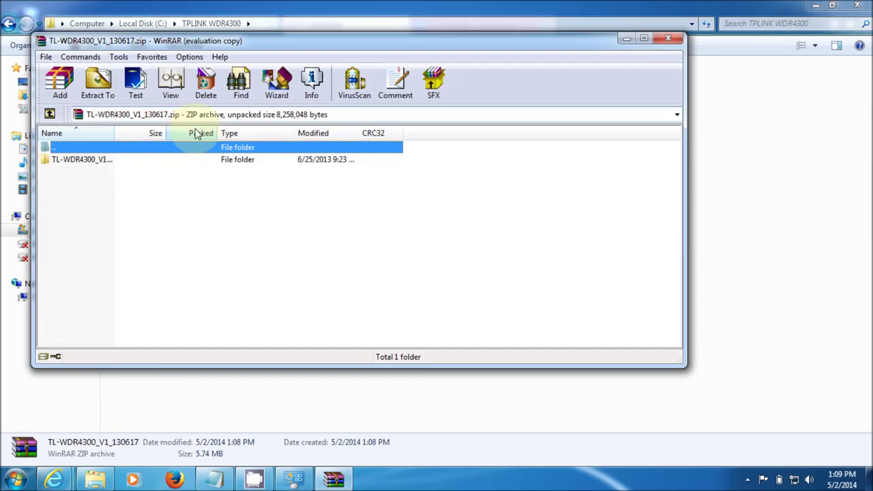
left_click(97, 82)
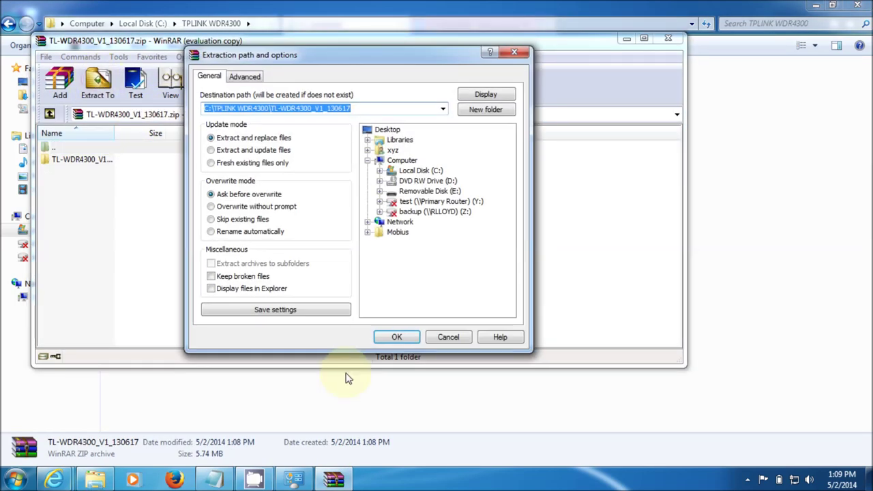
left_click(396, 335)
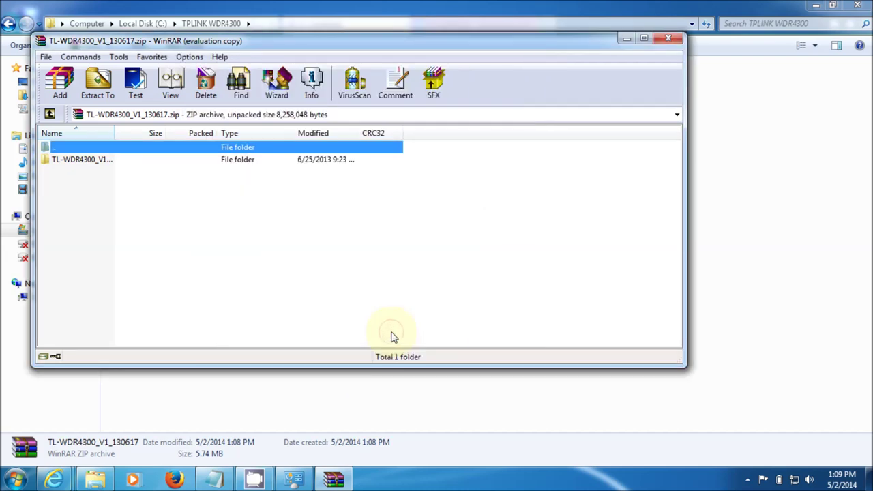
left_click(668, 38)
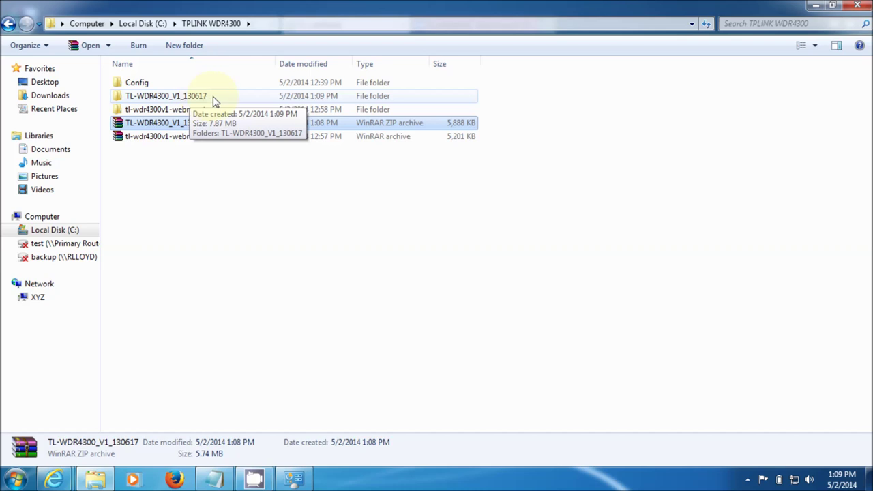
Reveal wdr4300v1_en_3_13_33_up_boot(130617).bin in the extracted folders, then return to the router's Firmware Upgrade page
double_click(213, 97)
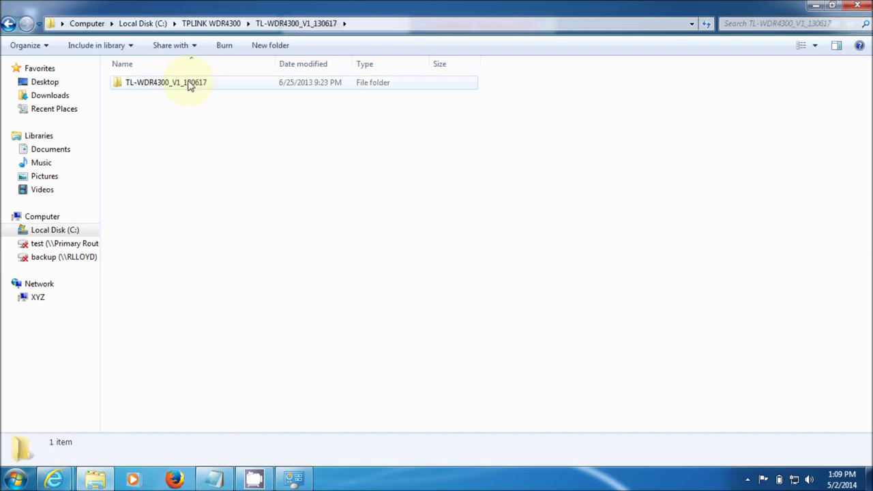
double_click(189, 83)
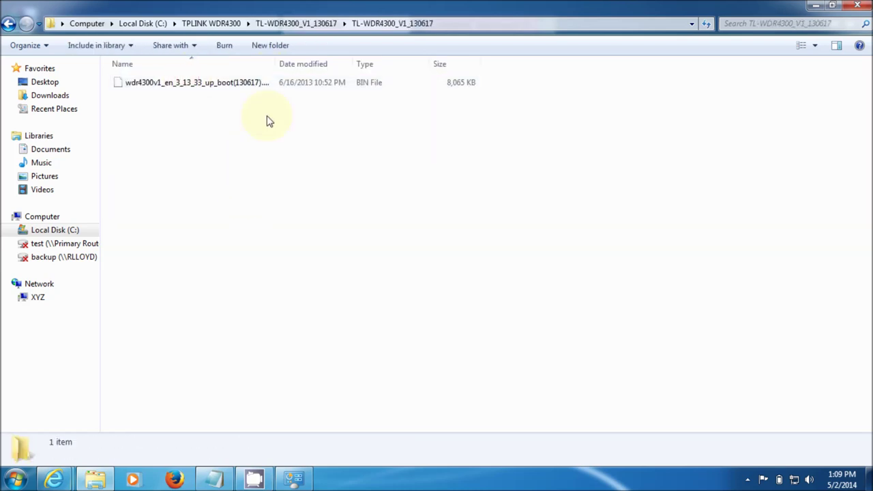
left_click_drag(277, 63, 339, 82)
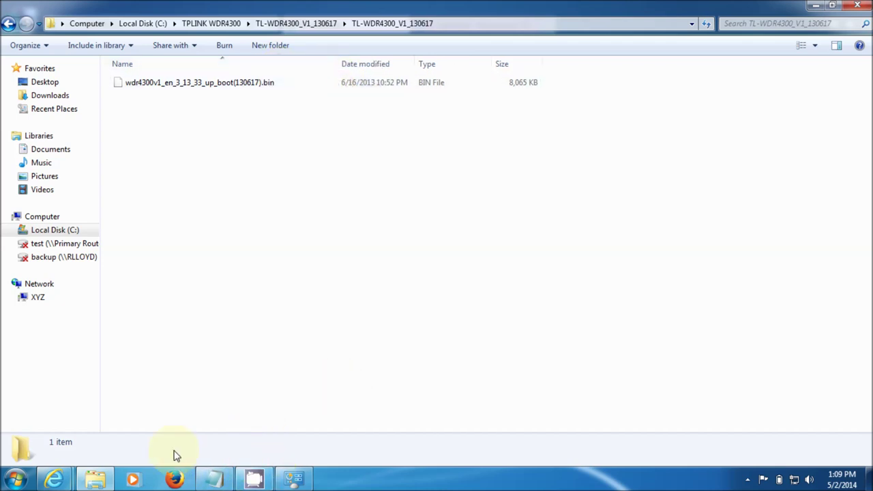
left_click(54, 479)
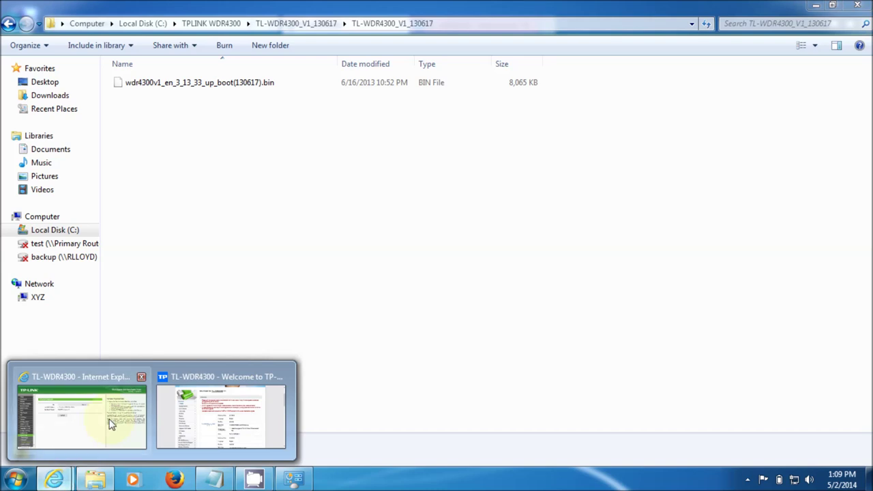
left_click(112, 424)
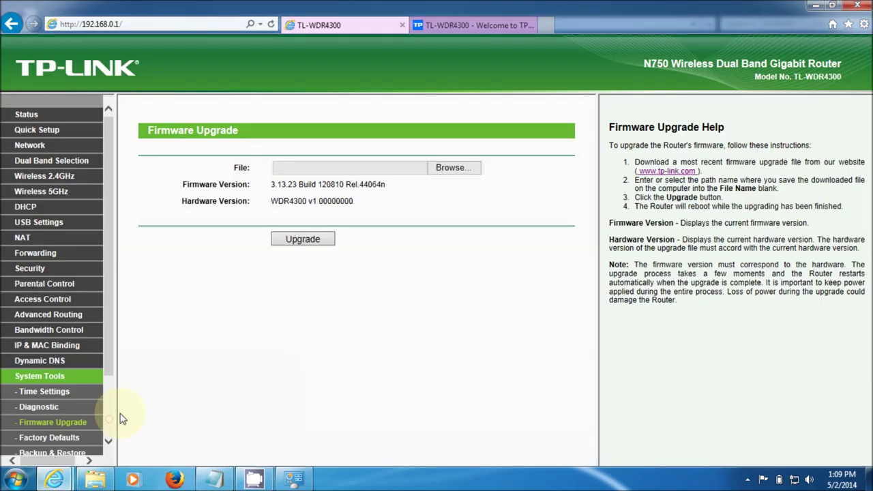
Set wdr4300v1_en_3_13_33_up_boot(130617).bin from C:\TPLINK WDR4300\TL-WDR4300_V1_130617 as the upload file
left_click(444, 168)
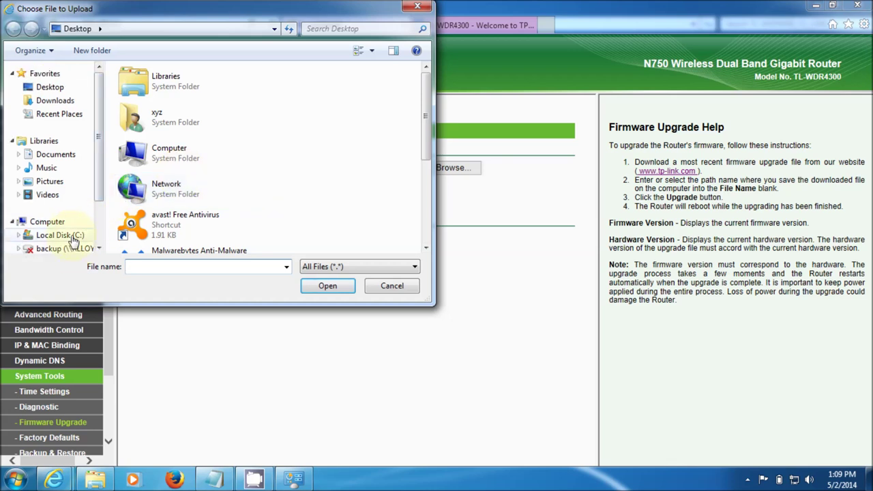
left_click(72, 236)
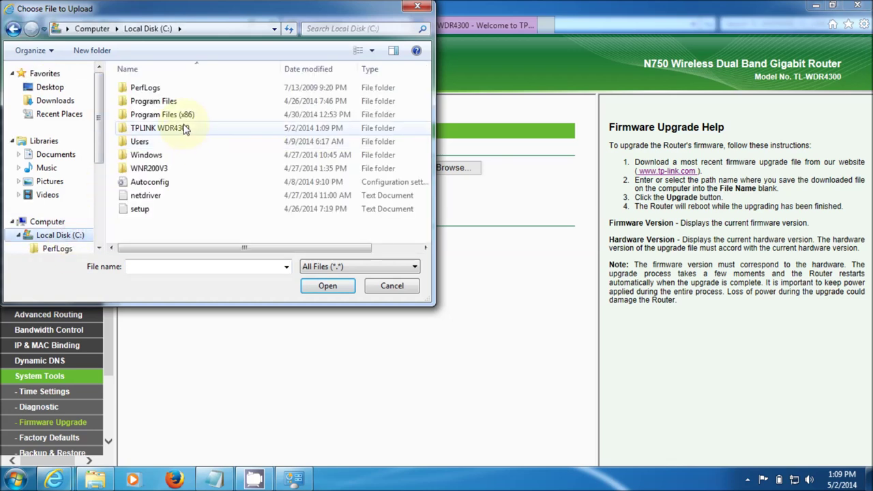
double_click(184, 128)
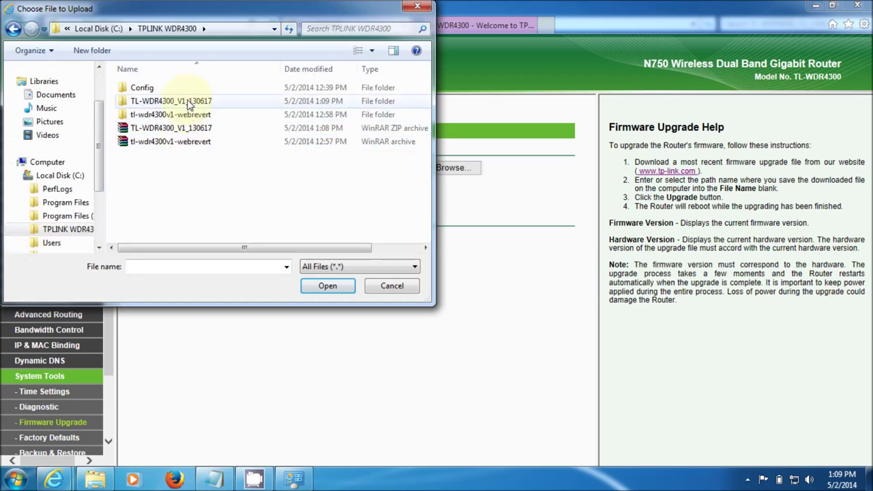
double_click(187, 102)
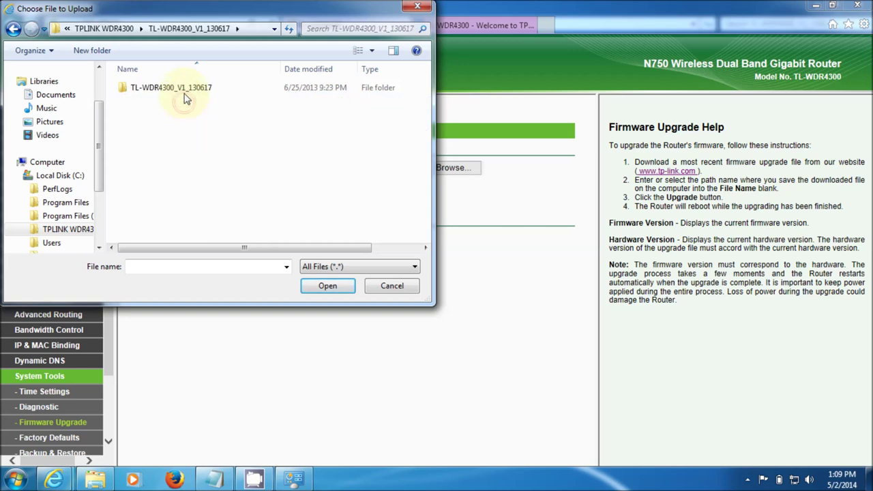
double_click(185, 91)
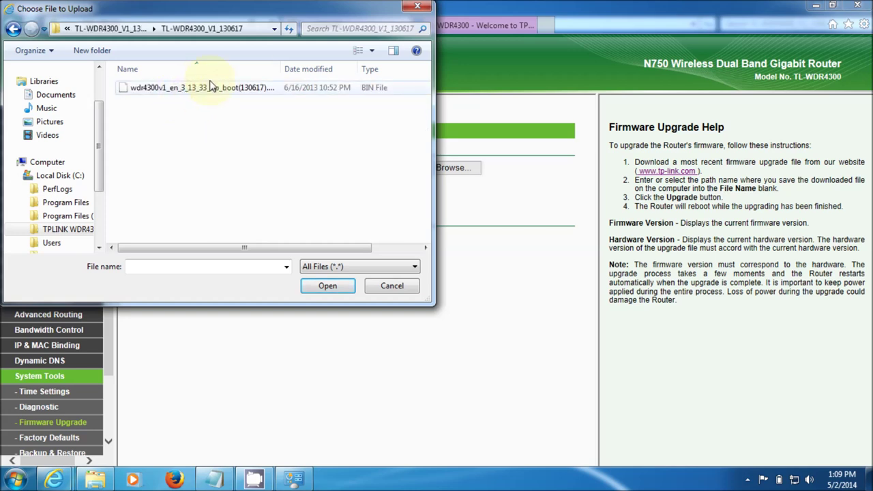
left_click_drag(280, 68, 347, 68)
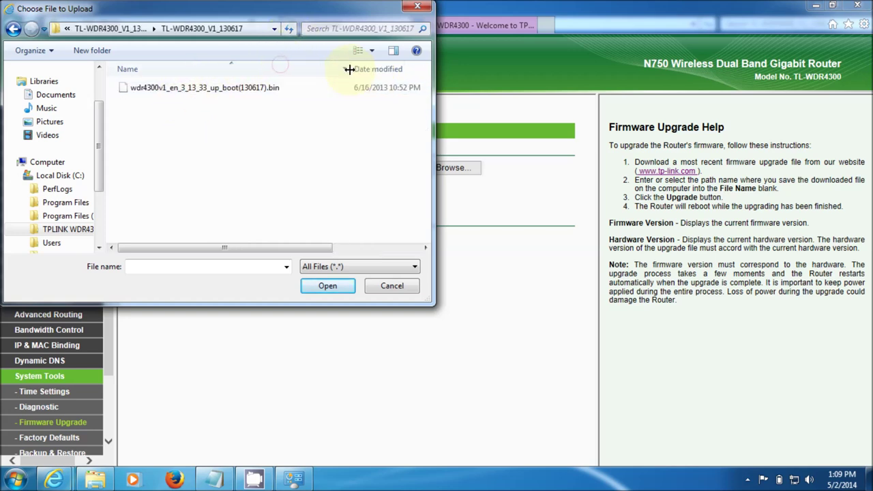
left_click(271, 90)
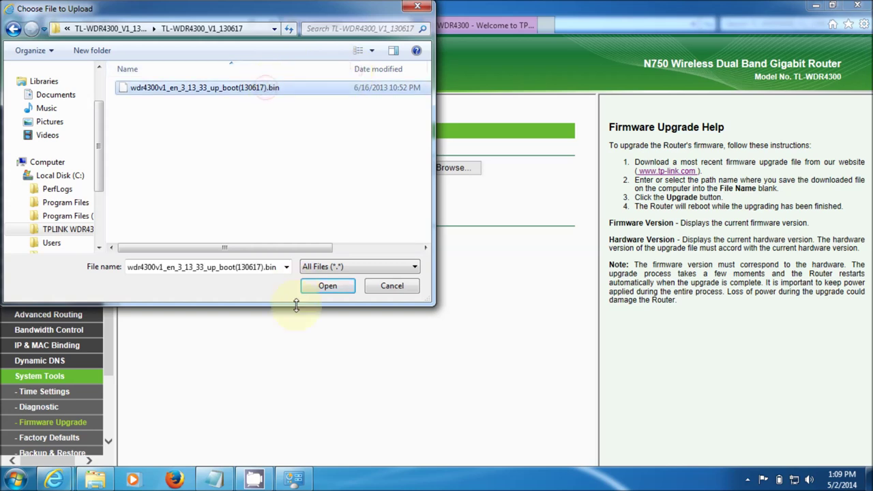
left_click(327, 286)
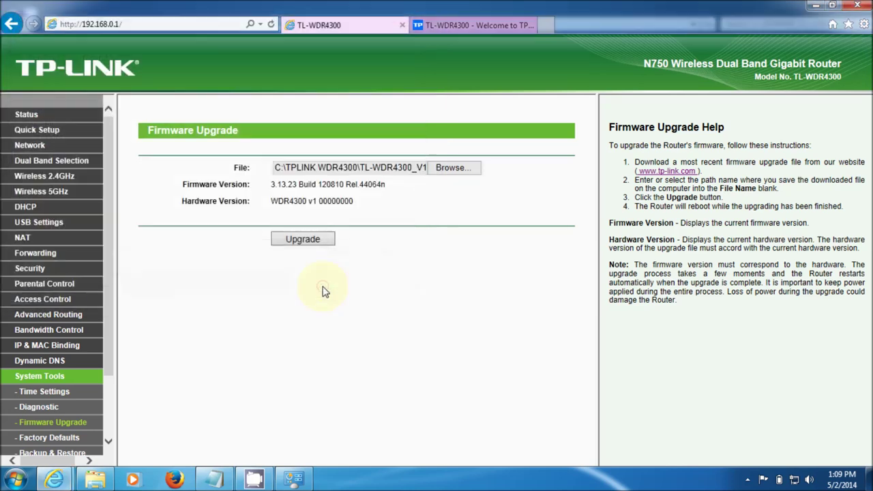
Start and confirm the firmware upgrade, waiting until the router reports Software Upgraded Successfully
left_click(317, 242)
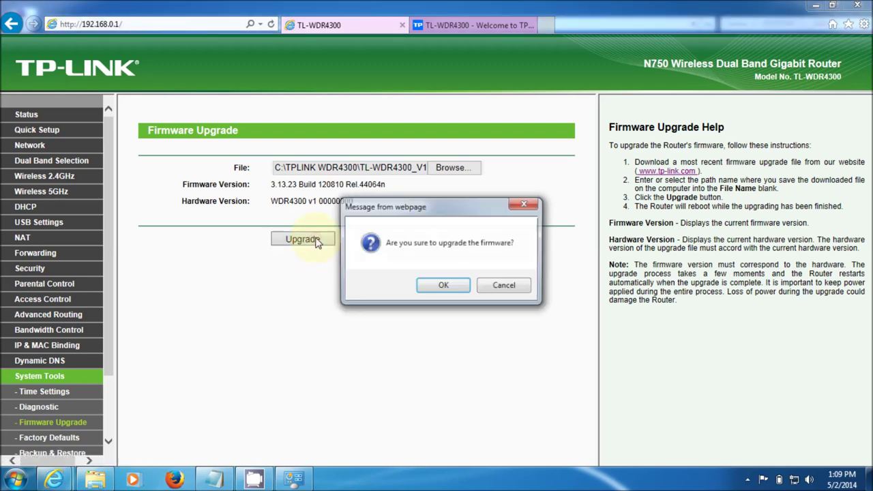
left_click(430, 289)
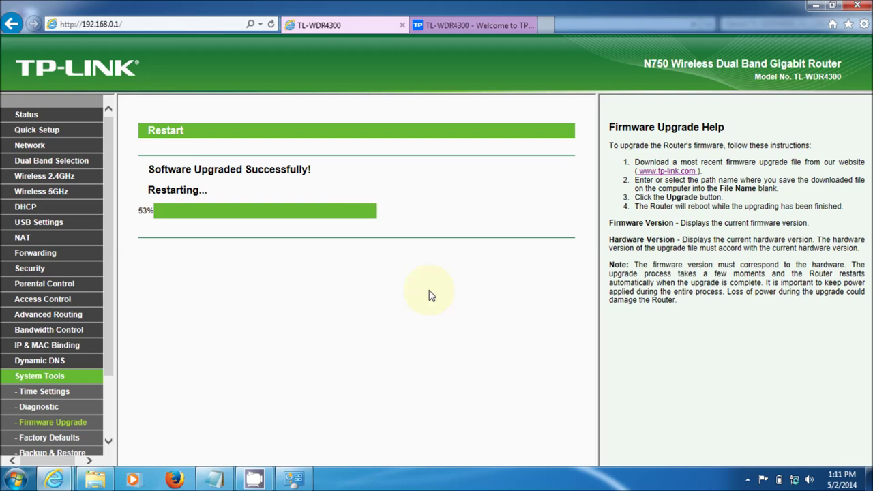
left_click(213, 25)
key("End")
key("BackSpace")
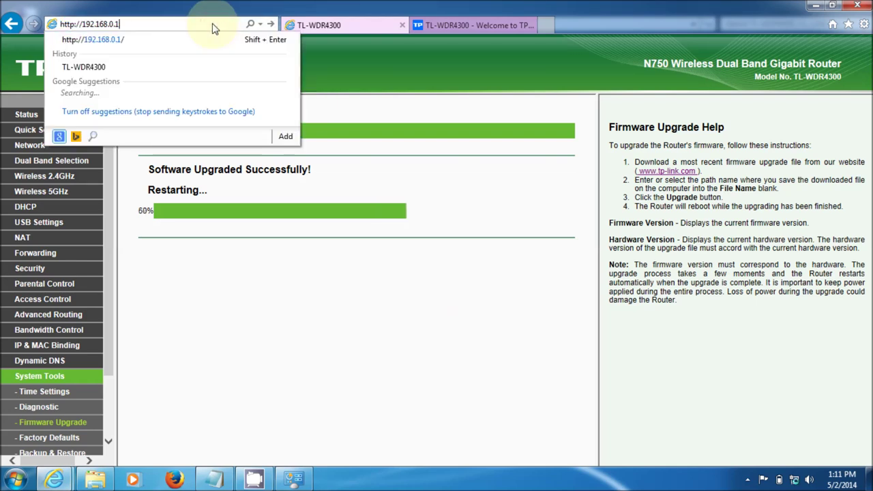
key("Return")
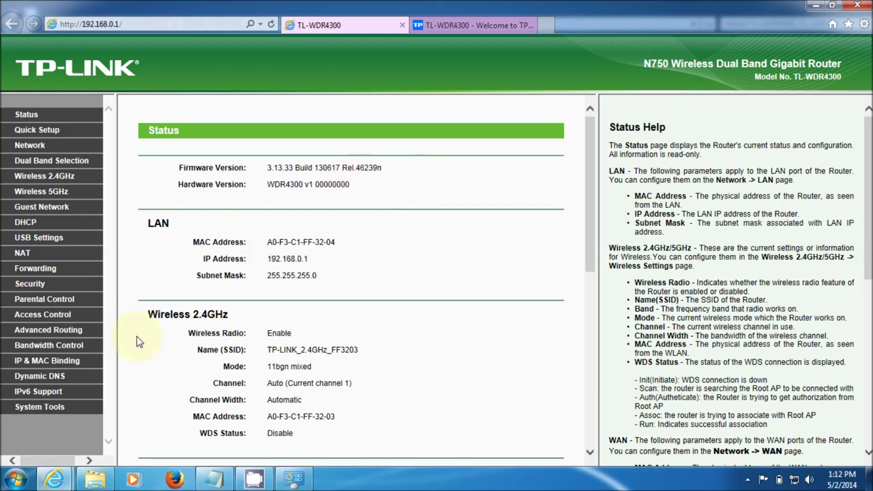
Go to System Tools > Firmware Upgrade to confirm version 3.13.33 Build 130617 Rel.46239n
left_click(38, 409)
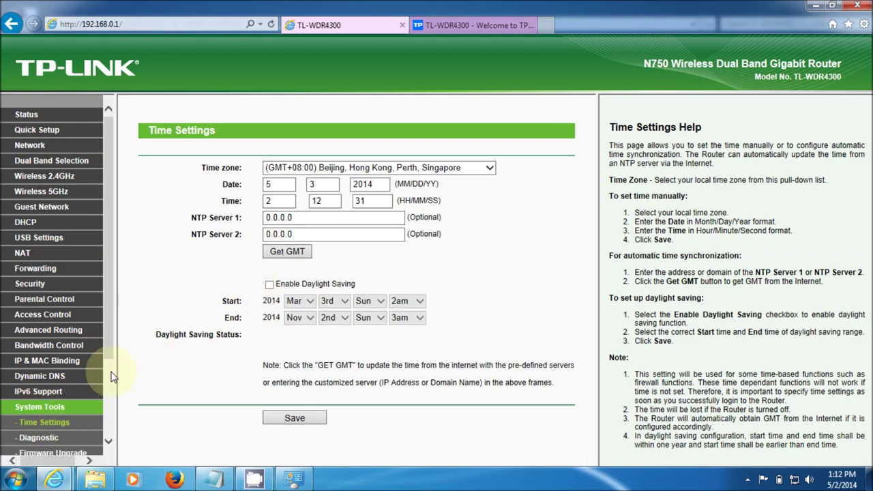
scroll(104, 399, "down", 3)
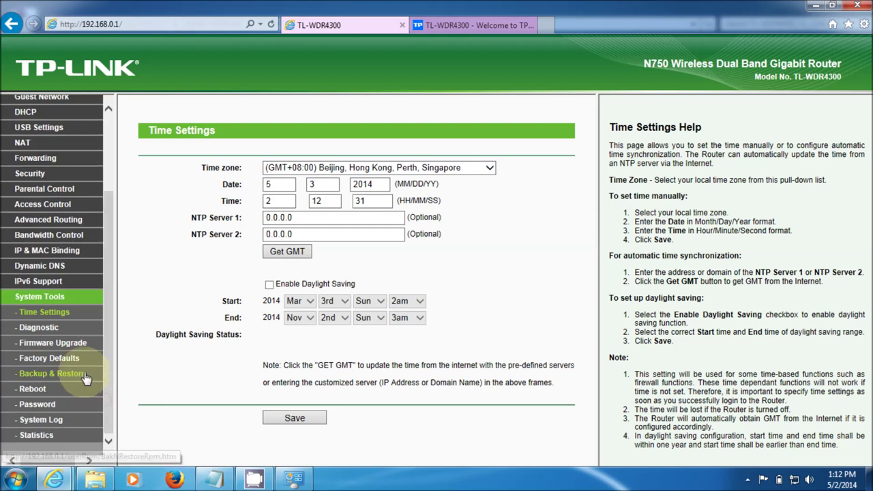
left_click(65, 343)
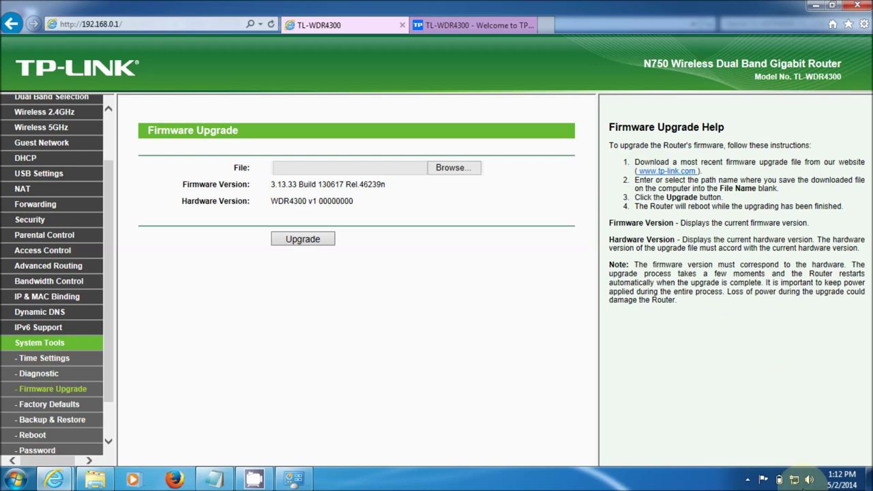
Open the Network and Sharing Center from the tray network icon and go to Change adapter settings
left_click(793, 480)
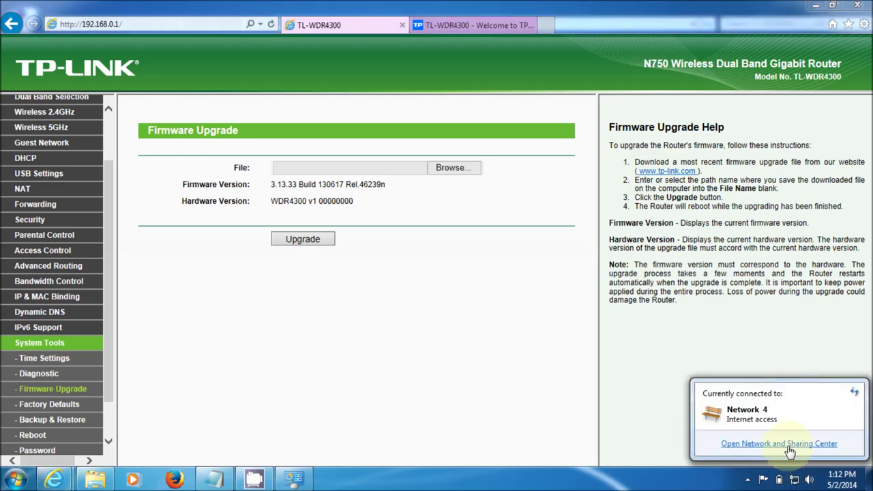
left_click(790, 450)
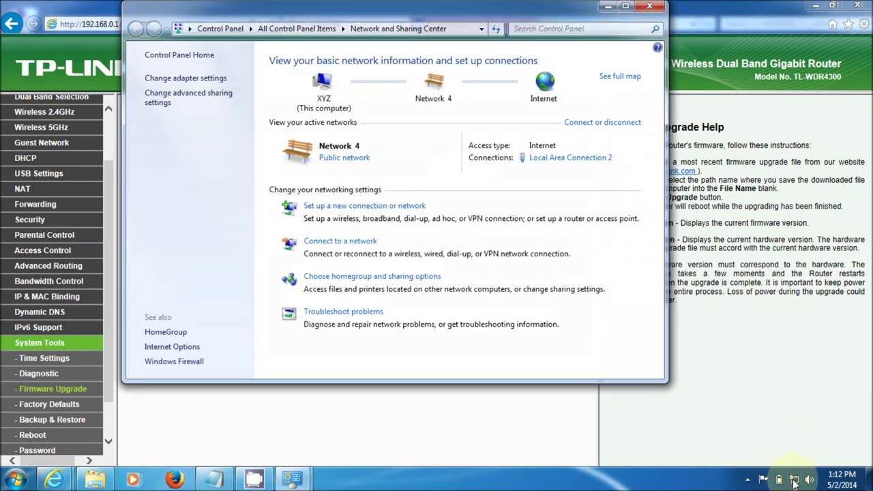
left_click(793, 482)
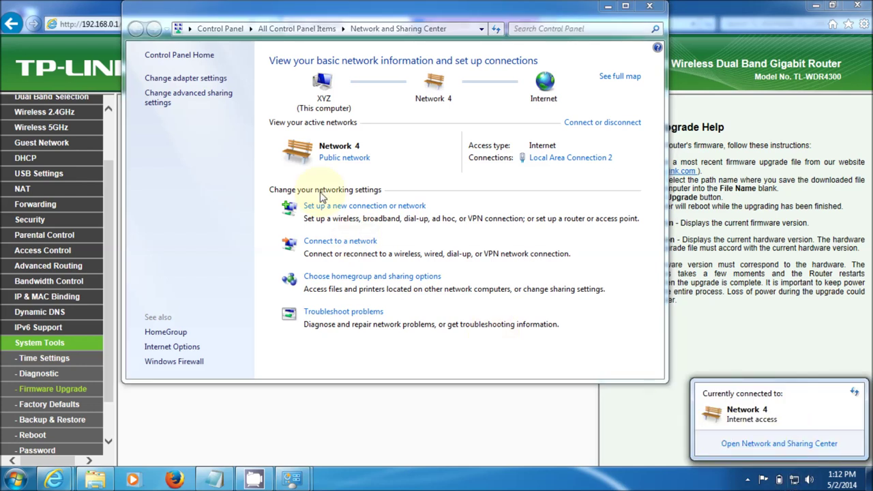
left_click(183, 80)
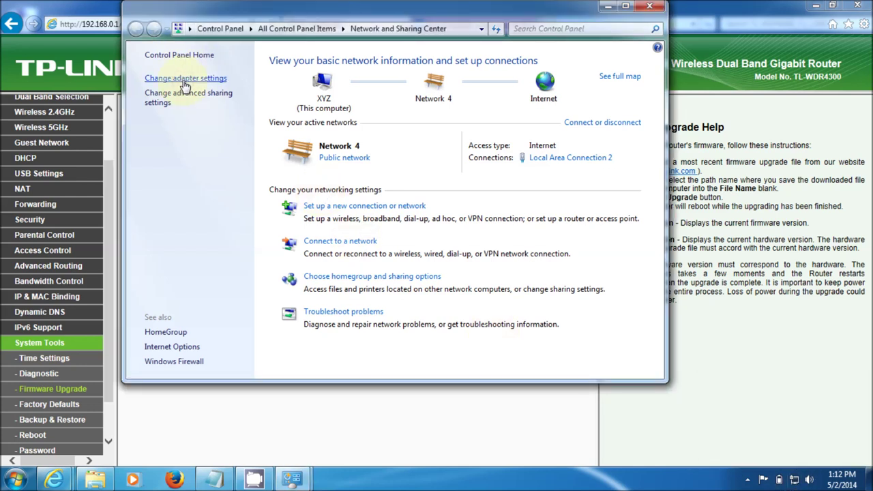